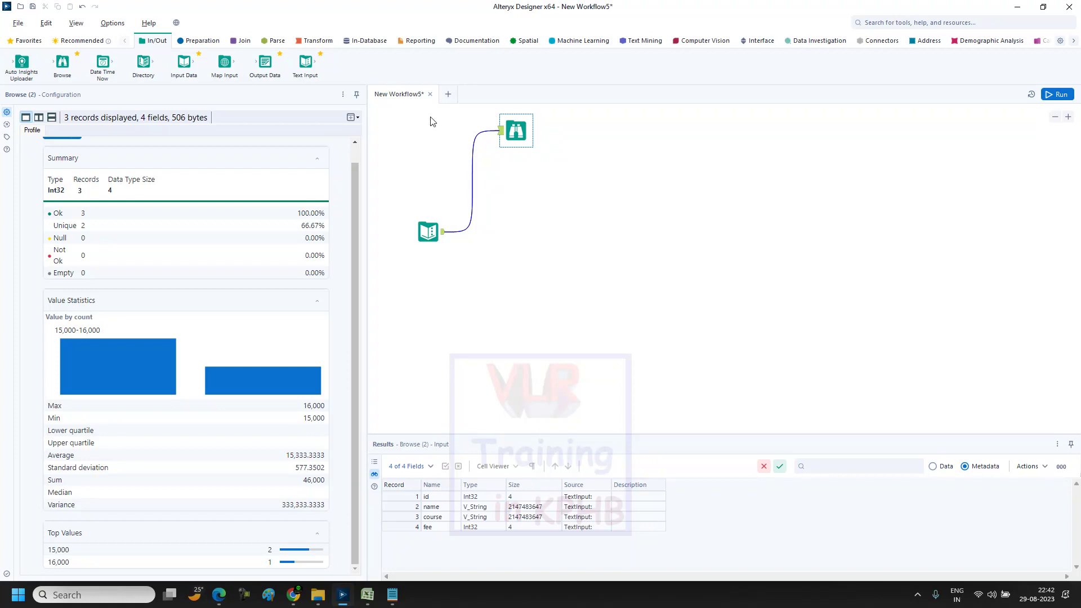
# Create a new blank workflow and place a Text Input tool on its canvas.
pyautogui.click(449, 94)
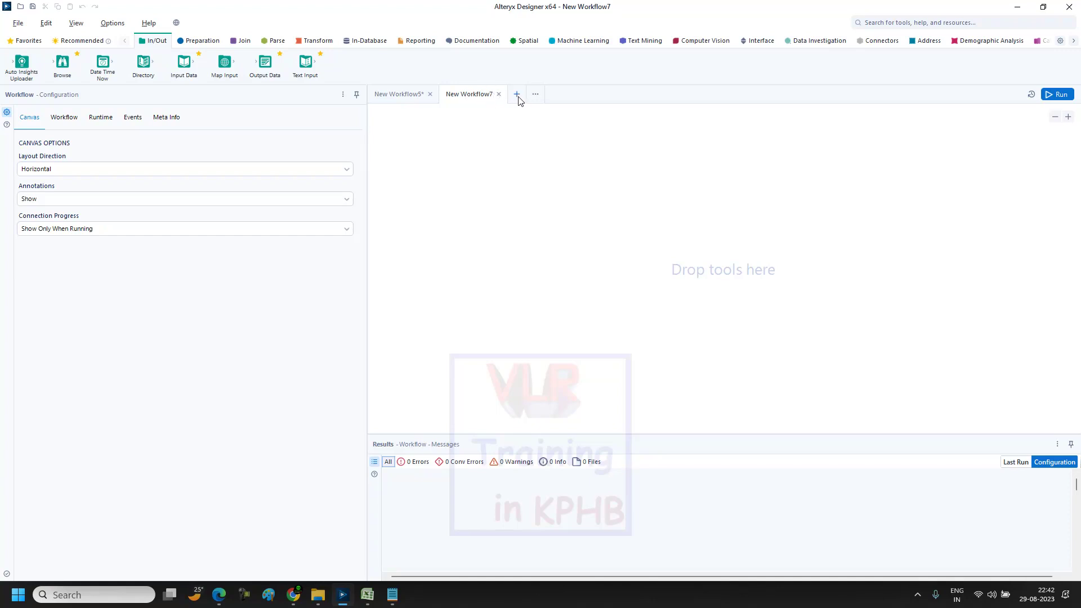
pyautogui.hotkey('ctrl', 'n')
pyautogui.click(498, 94)
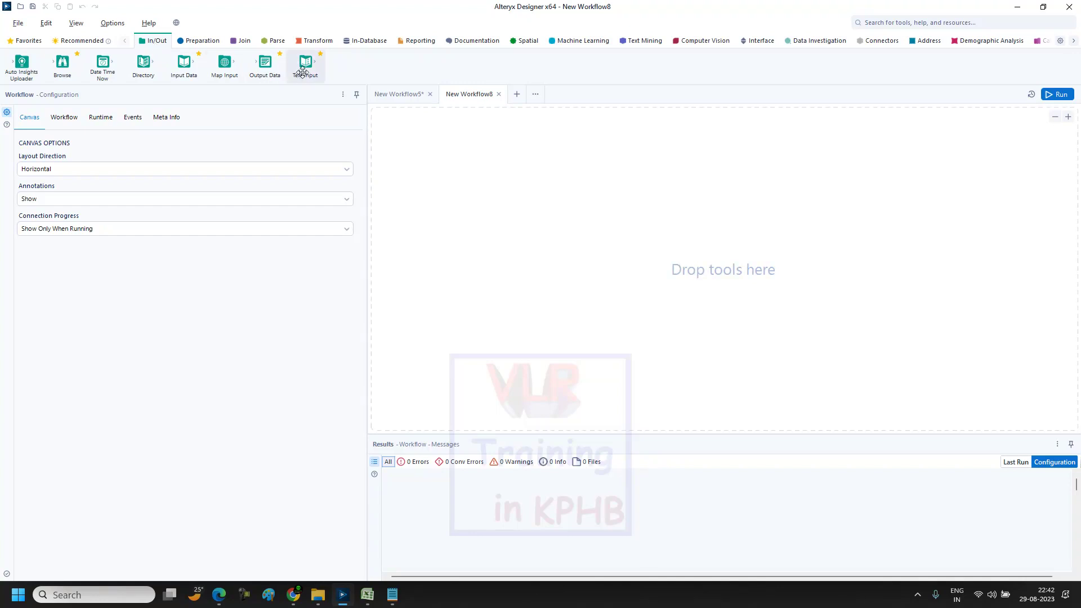
pyautogui.moveTo(305, 67); pyautogui.dragTo(483, 225)
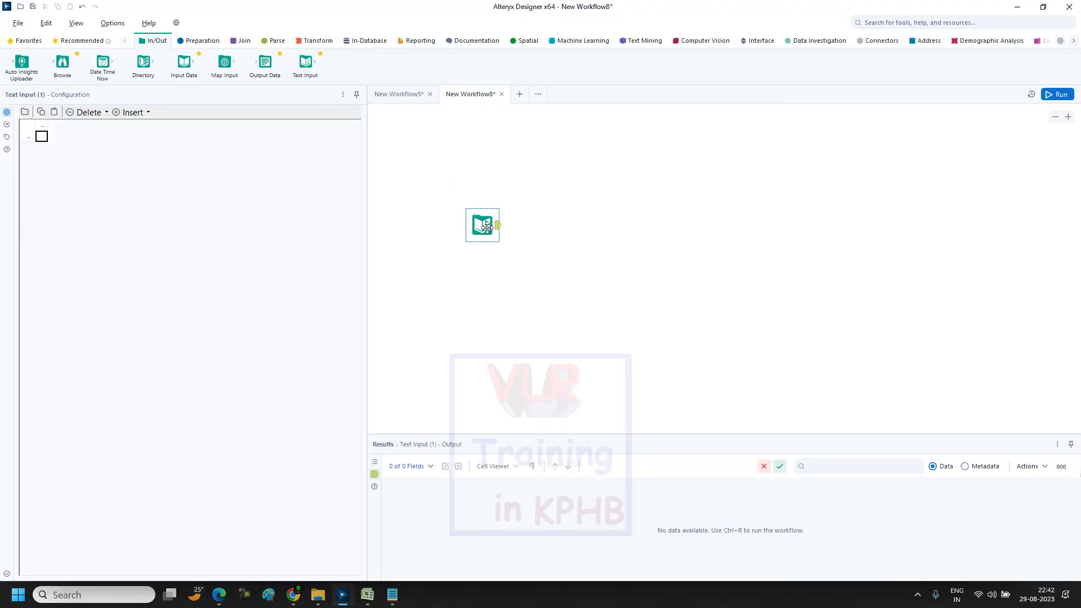
# Review the sample student records and their id, name, course and fee headings in Notepad, and return to Alteryx Designer.
pyautogui.moveTo(393, 594)
pyautogui.click(451, 549)
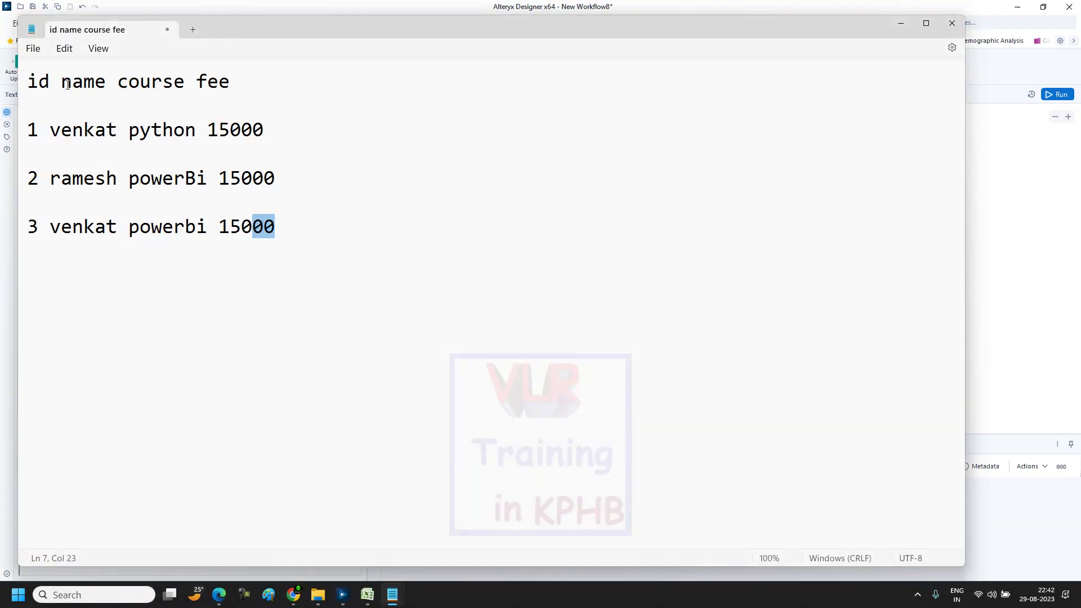
pyautogui.click(185, 80)
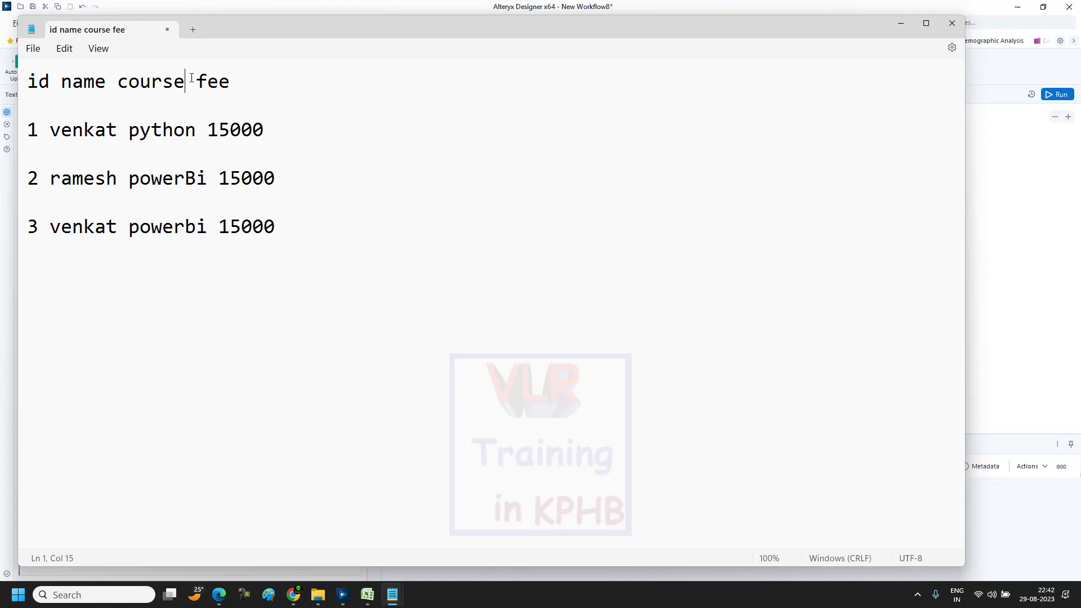
pyautogui.click(72, 81)
pyautogui.click(152, 82)
pyautogui.moveTo(415, 265); pyautogui.dragTo(24, 75)
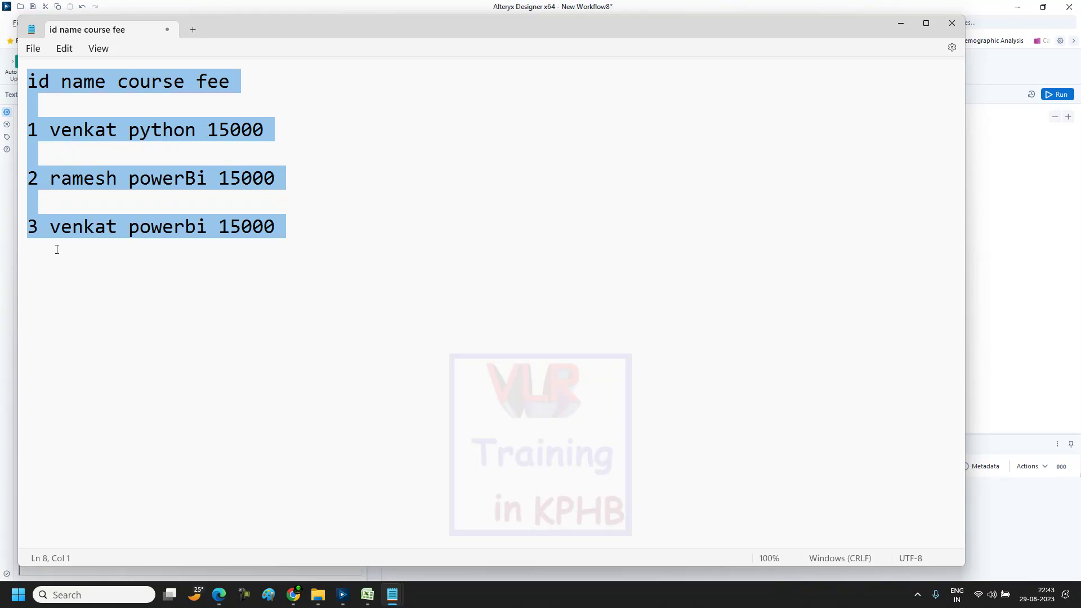
pyautogui.click(2, 263)
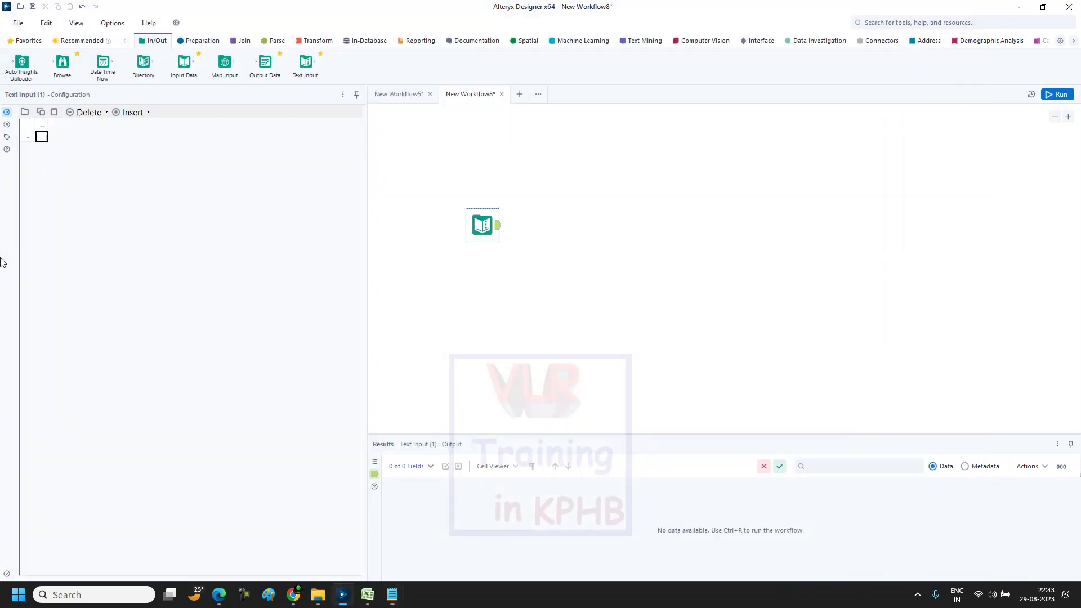
pyautogui.click(487, 228)
pyautogui.click(42, 129)
pyautogui.click(42, 128)
pyautogui.write('id')
pyautogui.click(75, 126)
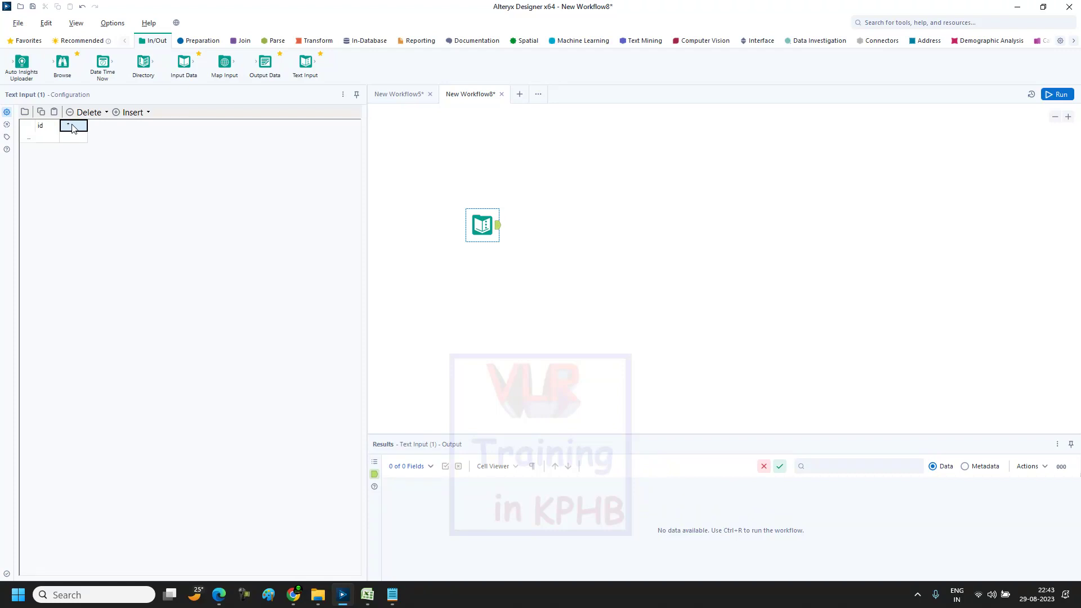
pyautogui.click(135, 112)
pyautogui.click(146, 152)
pyautogui.doubleClick(47, 127)
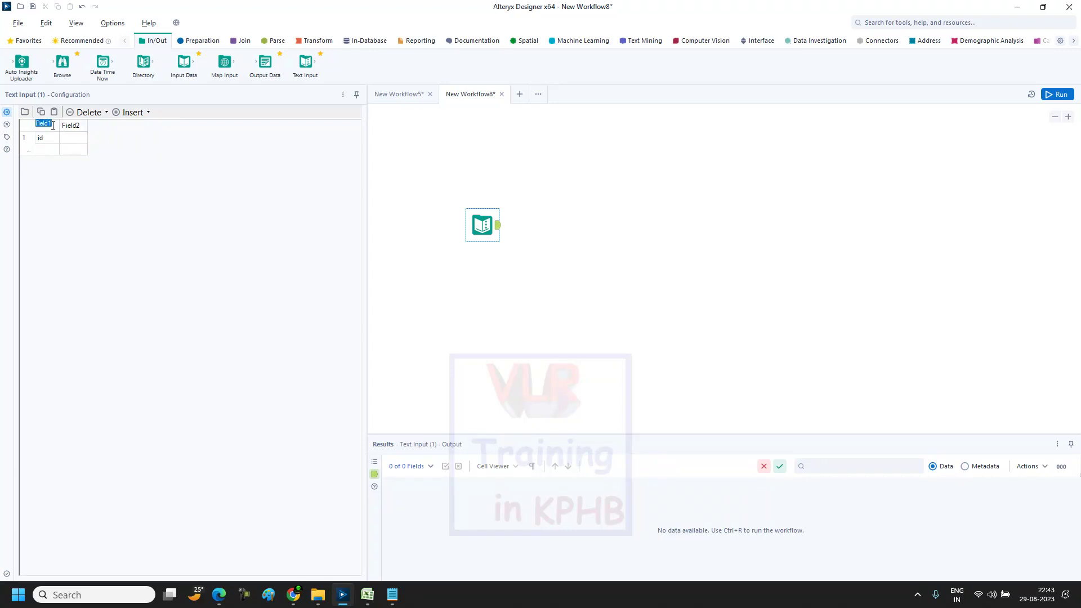
pyautogui.doubleClick(43, 138)
pyautogui.press('BackSpace')
# Name the first two columns of the Text Input table id and name.
pyautogui.click(45, 127)
pyautogui.click(71, 127)
pyautogui.doubleClick(41, 124)
pyautogui.doubleClick(45, 126)
pyautogui.write('id')
pyautogui.doubleClick(72, 122)
pyautogui.write('name')
# Add a third column named course and a fourth column named Fee to the table.
pyautogui.click(94, 125)
pyautogui.doubleClick(94, 125)
pyautogui.write('a')
pyautogui.press('BackSpace')
pyautogui.write('course')
pyautogui.click(136, 125)
pyautogui.write('Fee')
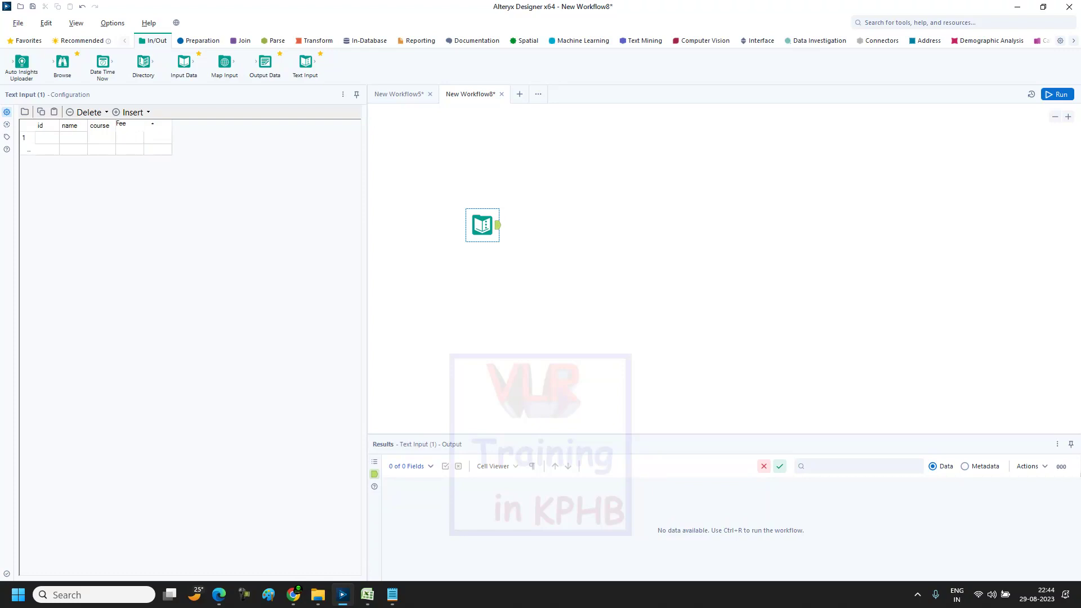
# Fill the first row with id 1, the student's name, course python and Fee 16000.
pyautogui.click(71, 140)
pyautogui.click(48, 137)
pyautogui.write('1')
pyautogui.click(77, 139)
pyautogui.write('ram')
pyautogui.click(99, 138)
pyautogui.write('python')
pyautogui.click(128, 139)
pyautogui.write('16000')
# Fill the second row with id 2, the student's name, course powerbi and Fee 17000.
pyautogui.click(47, 150)
pyautogui.click(54, 147)
pyautogui.write('2')
pyautogui.press('Tab')
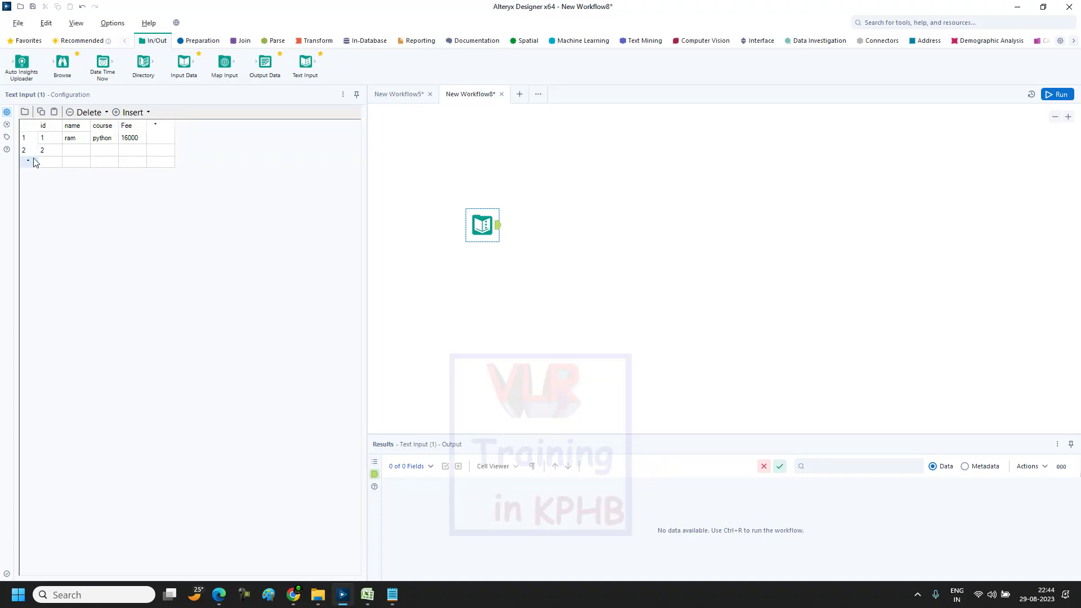
pyautogui.click(70, 147)
pyautogui.write('b')
pyautogui.write('enkat')
pyautogui.click(99, 145)
pyautogui.write('powe')
pyautogui.click(134, 149)
# Fill the third row with id 3, the student's name, course powerbi and Fee 17000.
pyautogui.click(51, 162)
pyautogui.write('3')
pyautogui.click(66, 165)
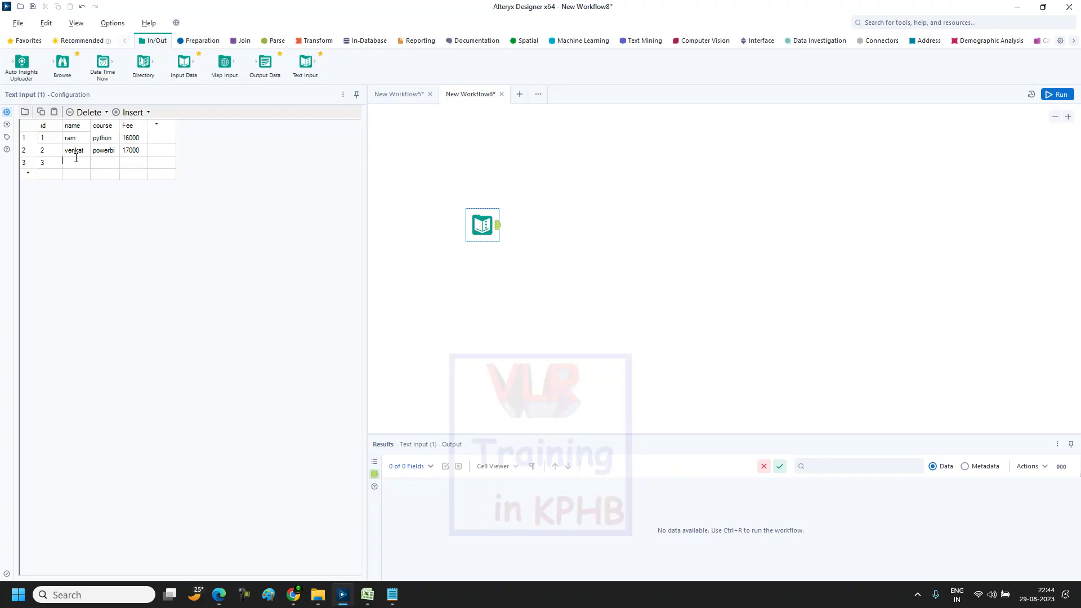
pyautogui.click(107, 162)
pyautogui.write('powerbi')
pyautogui.click(134, 160)
pyautogui.click(114, 198)
# Open the Text Input tool's online help page, skim it through to the end and return to Alteryx Designer.
pyautogui.click(482, 225)
pyautogui.click(6, 150)
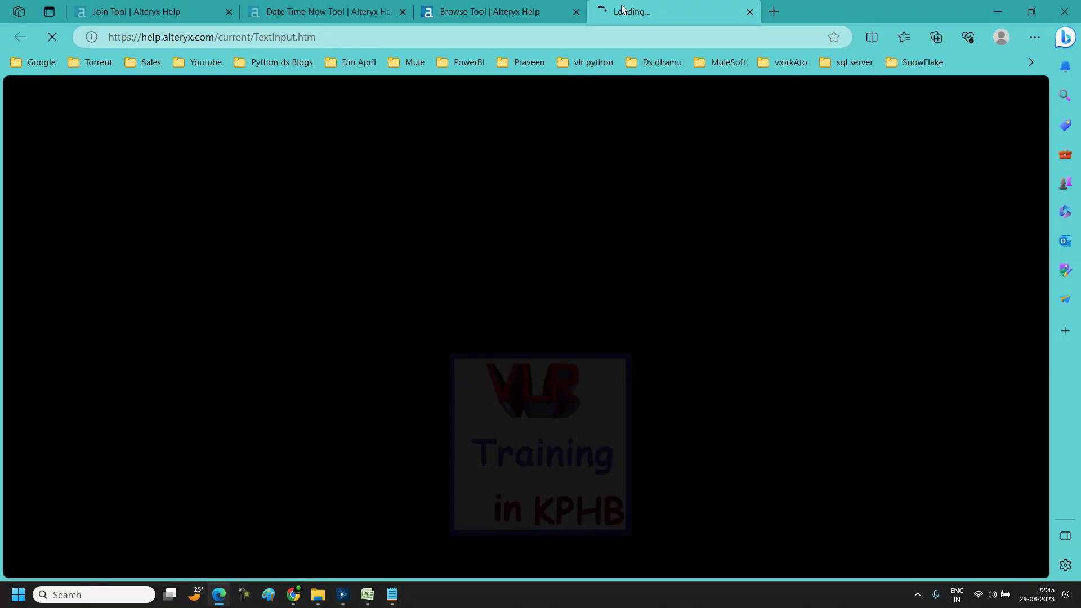
pyautogui.scroll(-6, 529, 239)
pyautogui.scroll(-15, 529, 239)
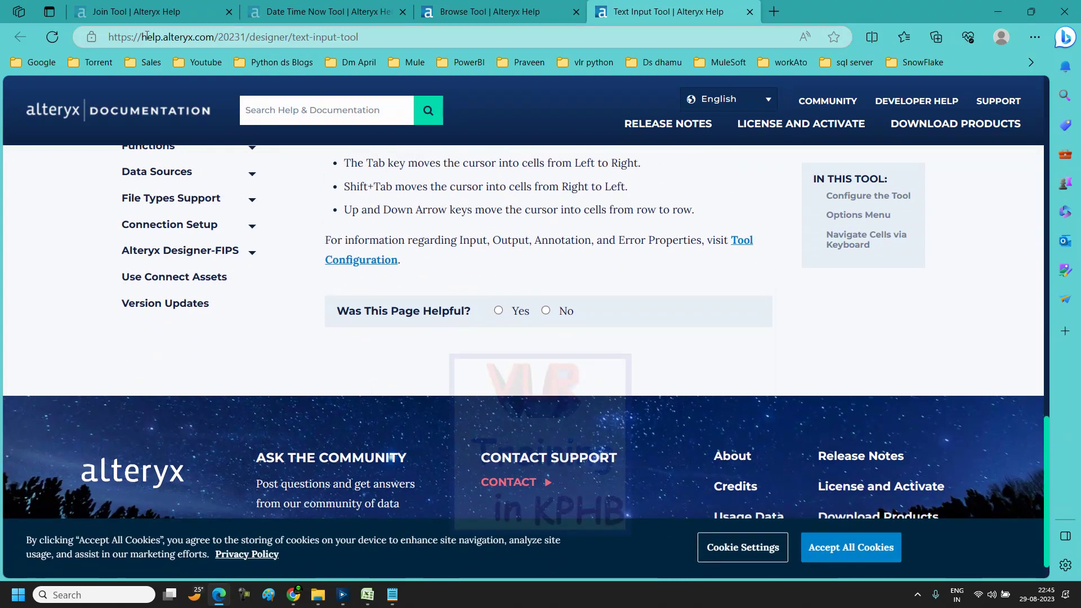
pyautogui.click(146, 35)
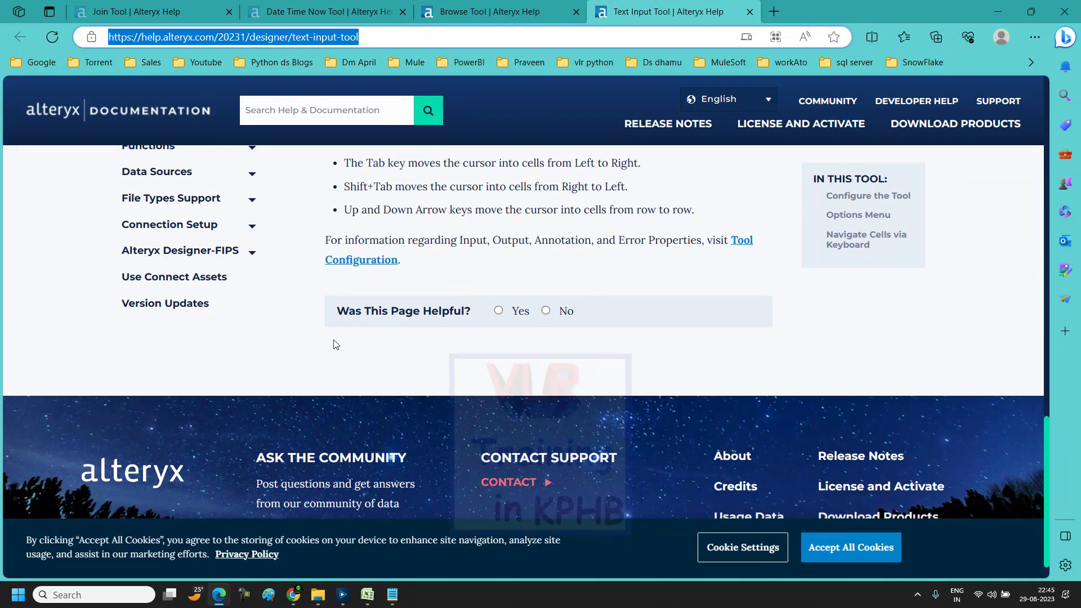
pyautogui.click(342, 594)
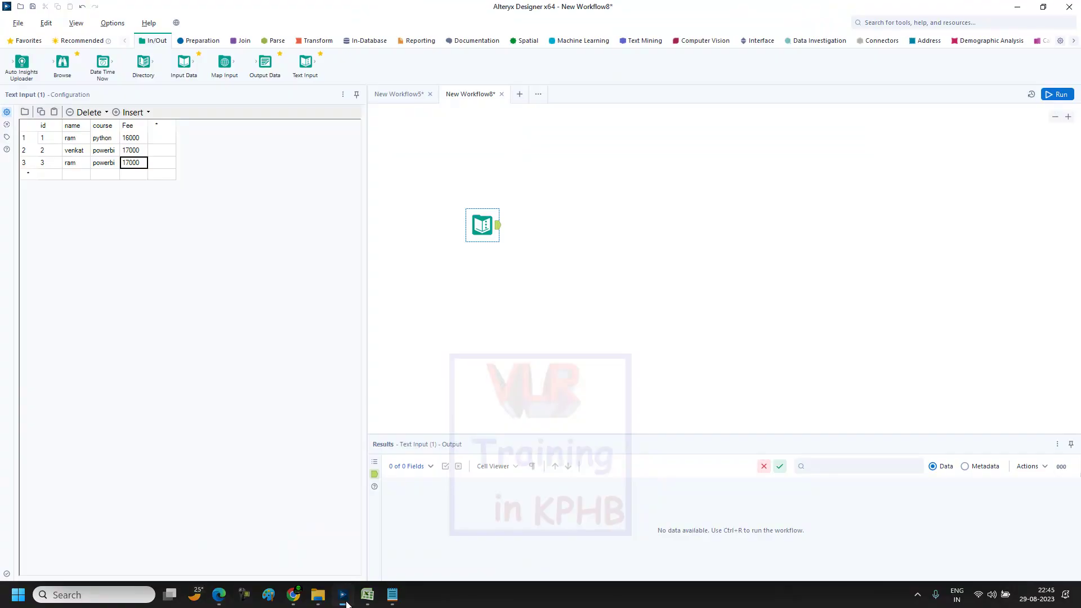
# Rename the Text Input tool "Manuval entered test" and give it the annotation "Stud info".
pyautogui.click(7, 138)
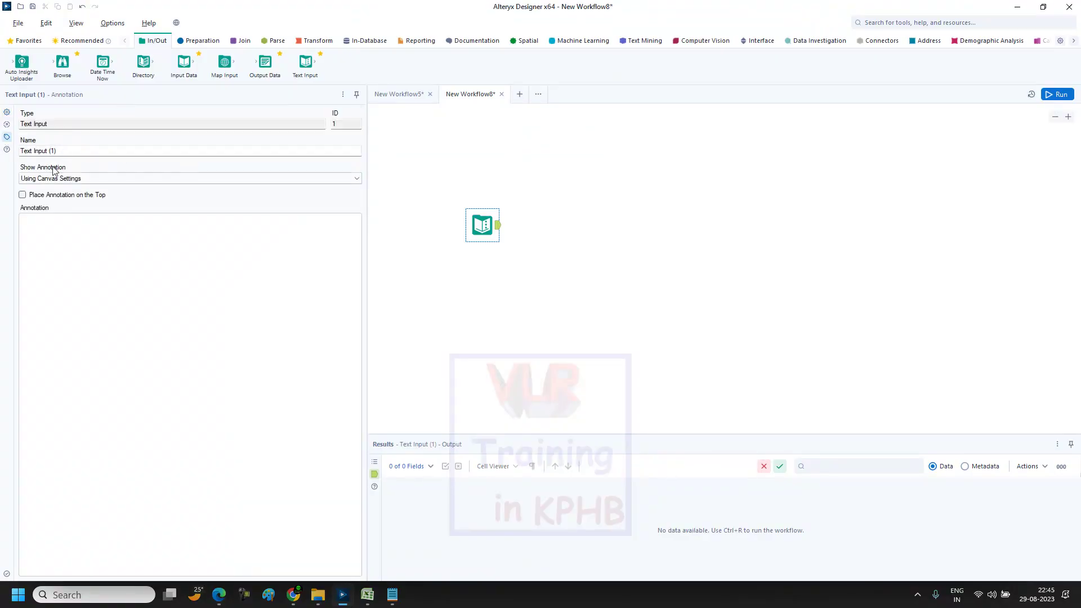
pyautogui.moveTo(66, 152); pyautogui.dragTo(2, 151)
pyautogui.write('M')
pyautogui.click(59, 258)
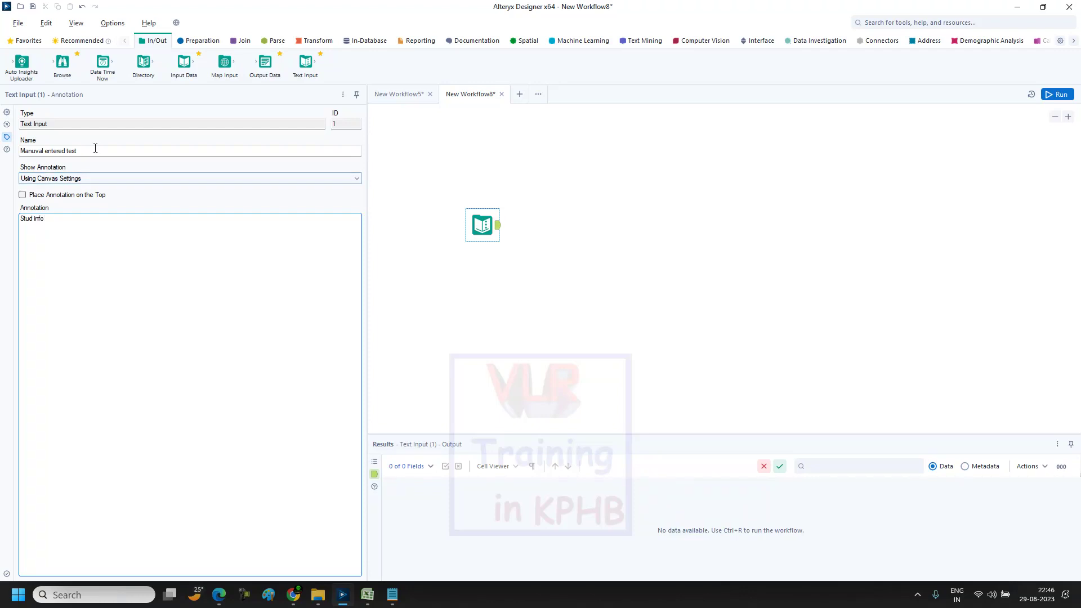
# Append "Manuval entered test" to the annotation and correct the tool's name to "Manuval entered text".
pyautogui.moveTo(95, 151); pyautogui.dragTo(2, 149)
pyautogui.hotkey('ctrl', 'c')
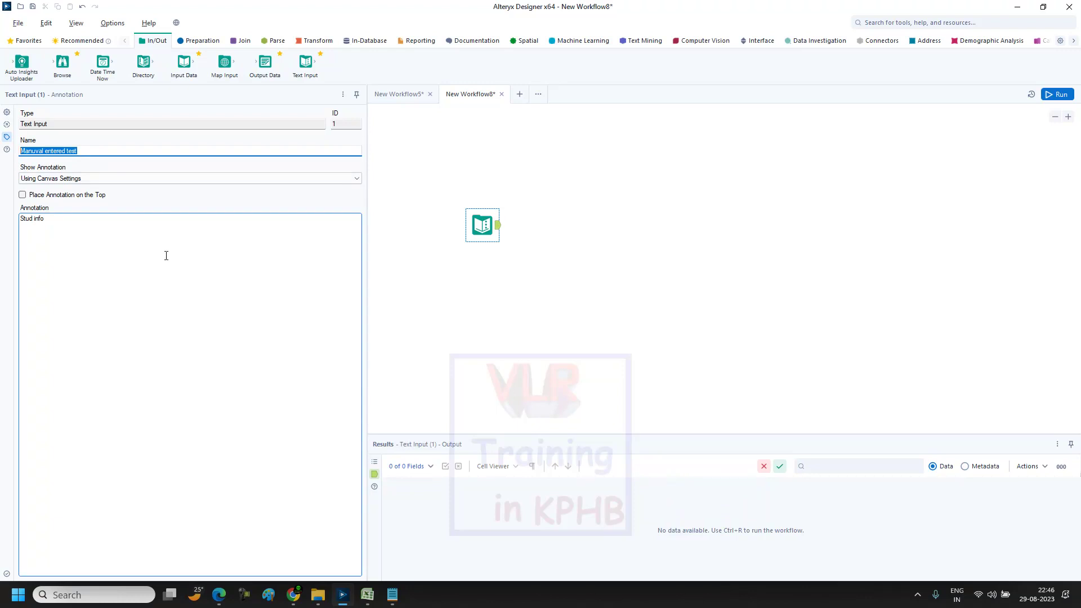
pyautogui.click(147, 231)
pyautogui.hotkey('ctrl', 'v')
pyautogui.click(79, 151)
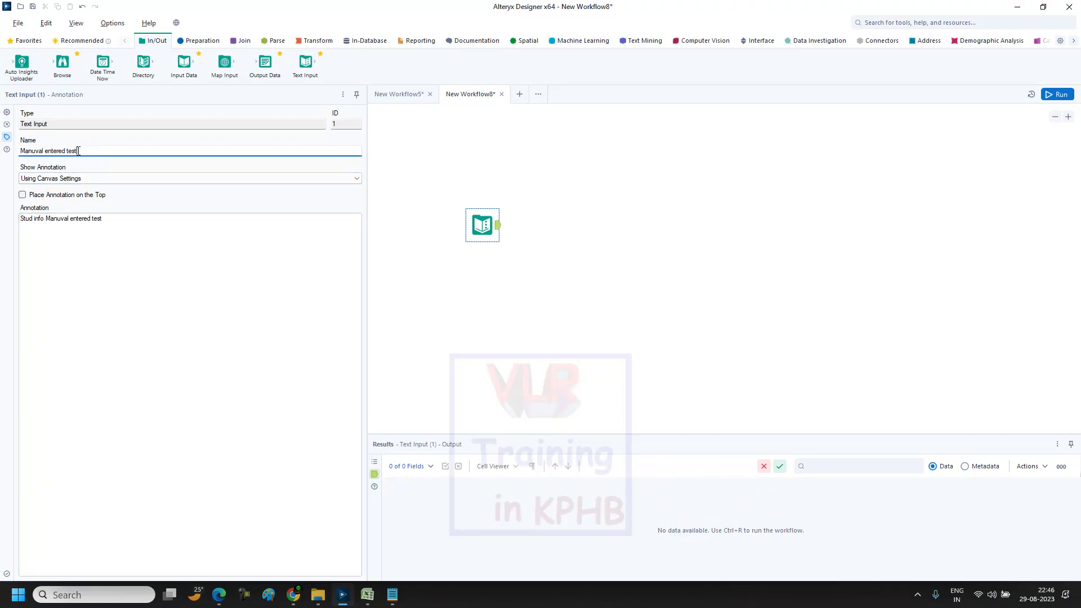
pyautogui.write('x')
pyautogui.click(455, 275)
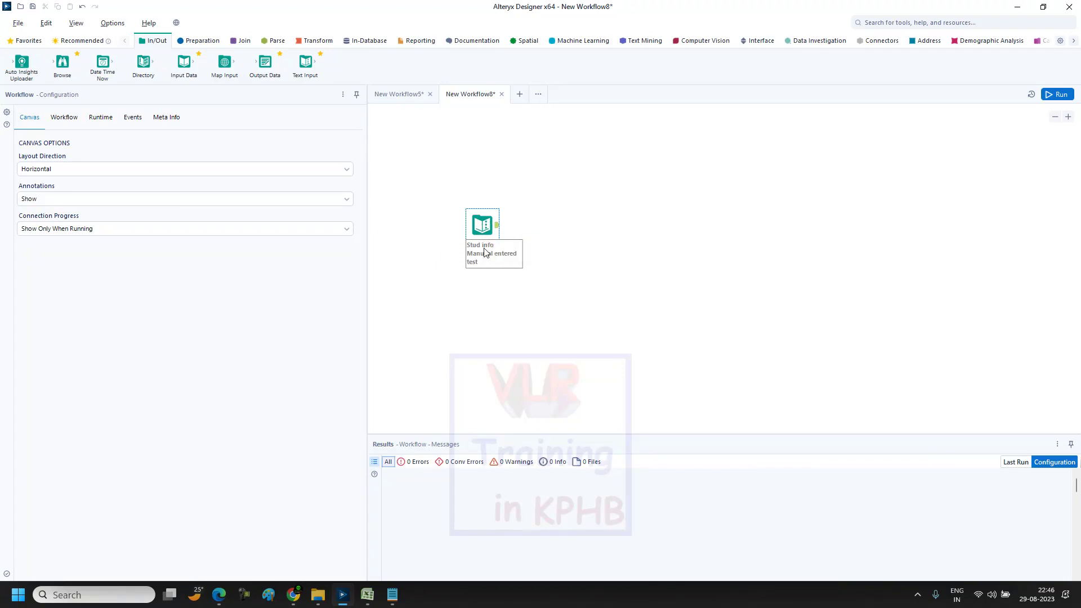
pyautogui.click(485, 228)
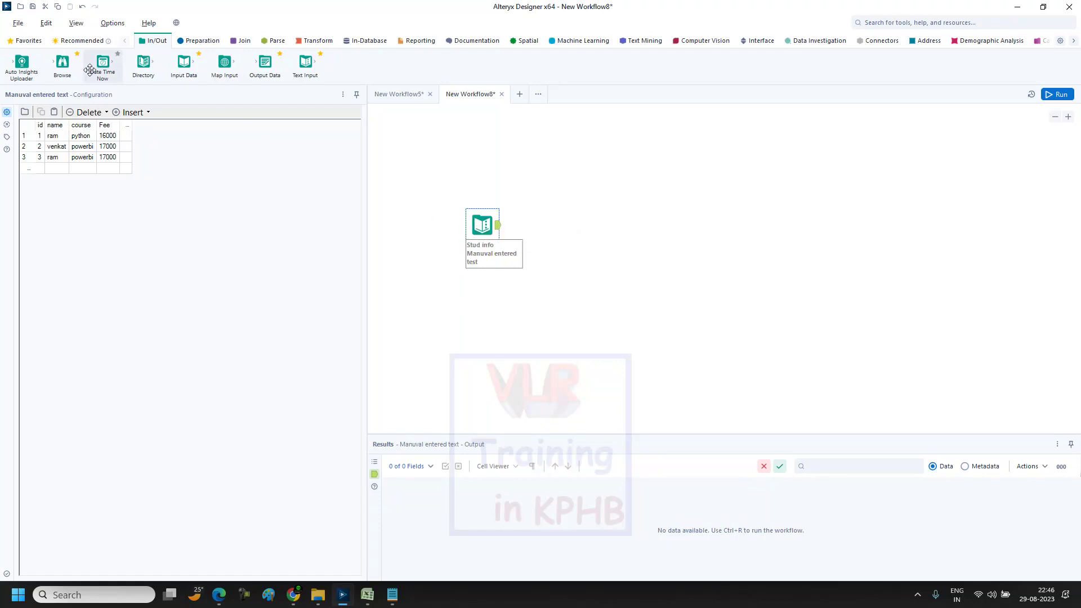
pyautogui.moveTo(58, 63); pyautogui.dragTo(565, 190)
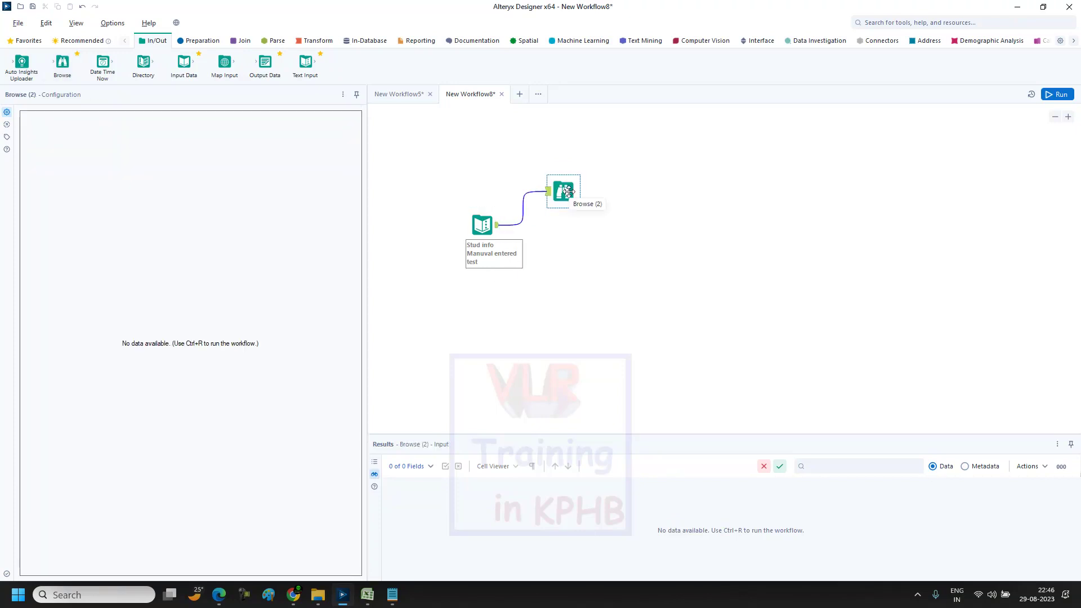
pyautogui.press('Delete')
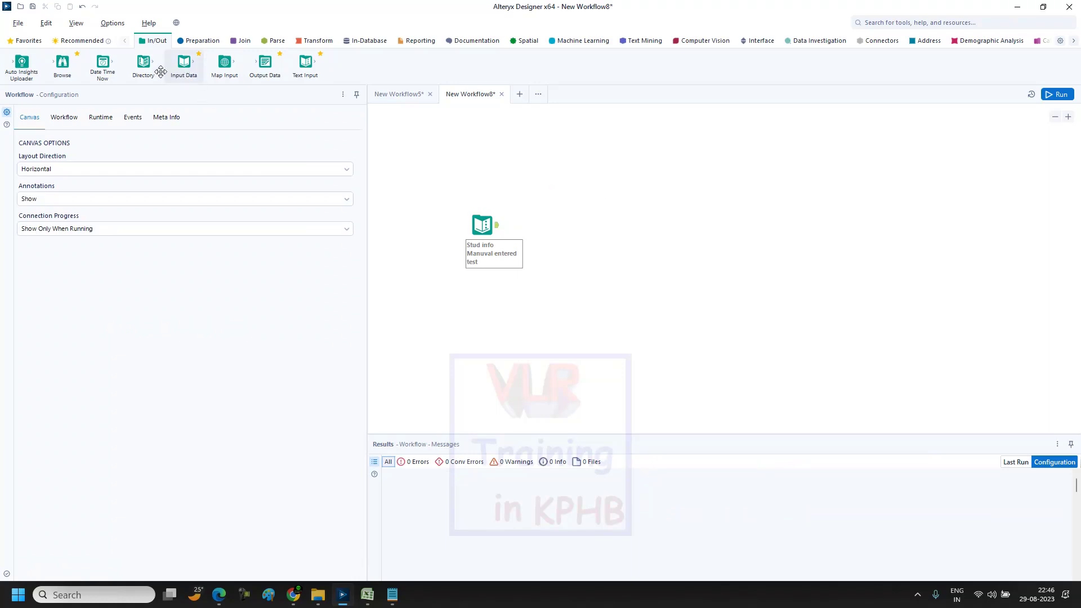
# Add a Browse tool connected to the Text Input tool's output and run the workflow.
pyautogui.moveTo(62, 67); pyautogui.dragTo(611, 178)
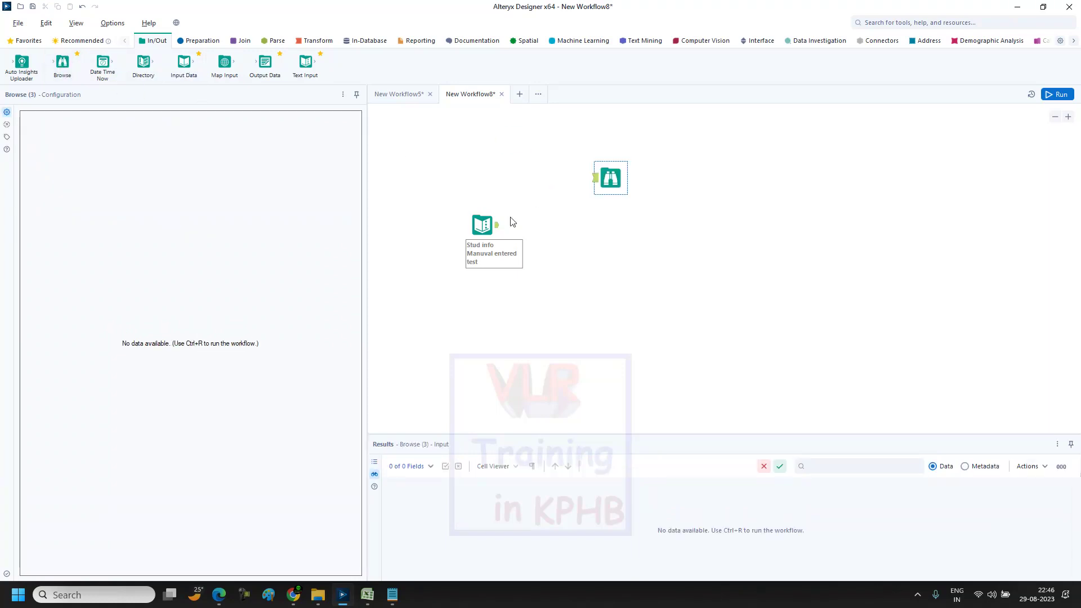
pyautogui.moveTo(501, 225); pyautogui.dragTo(595, 180)
pyautogui.click(742, 307)
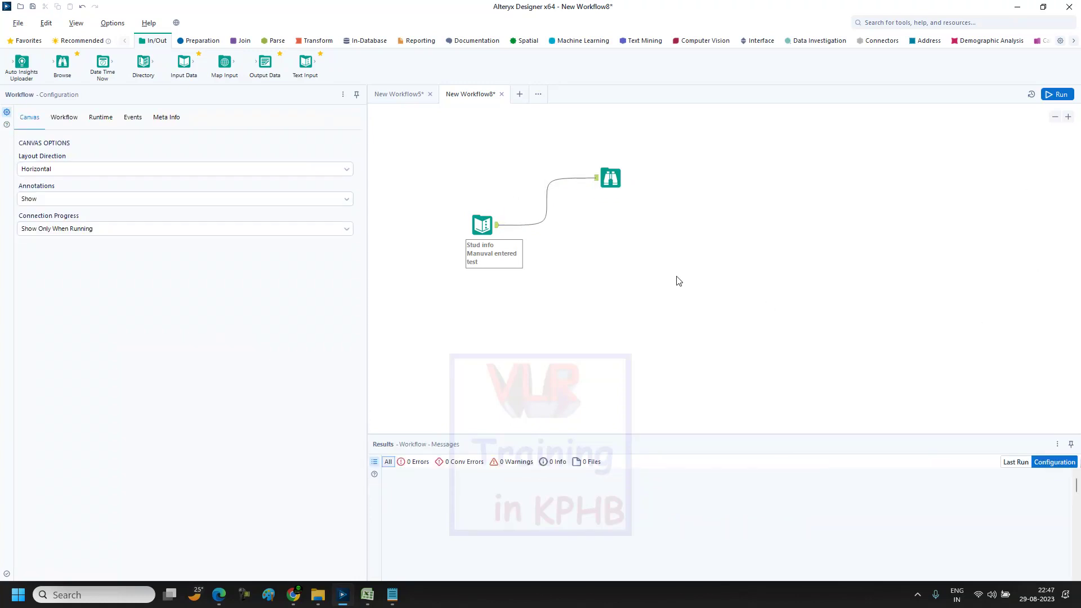
pyautogui.click(1061, 96)
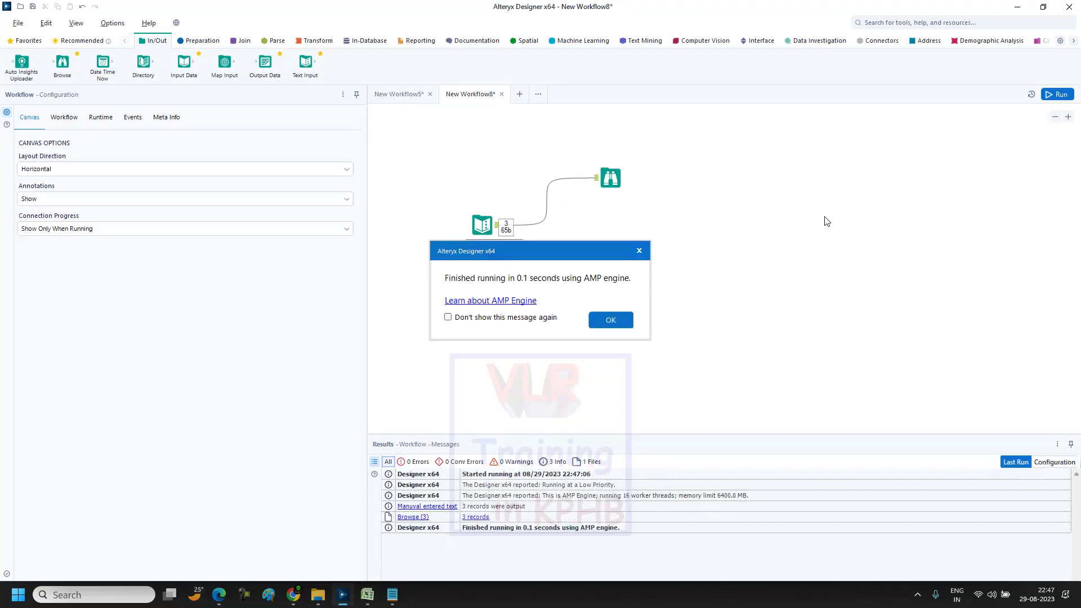
pyautogui.click(604, 329)
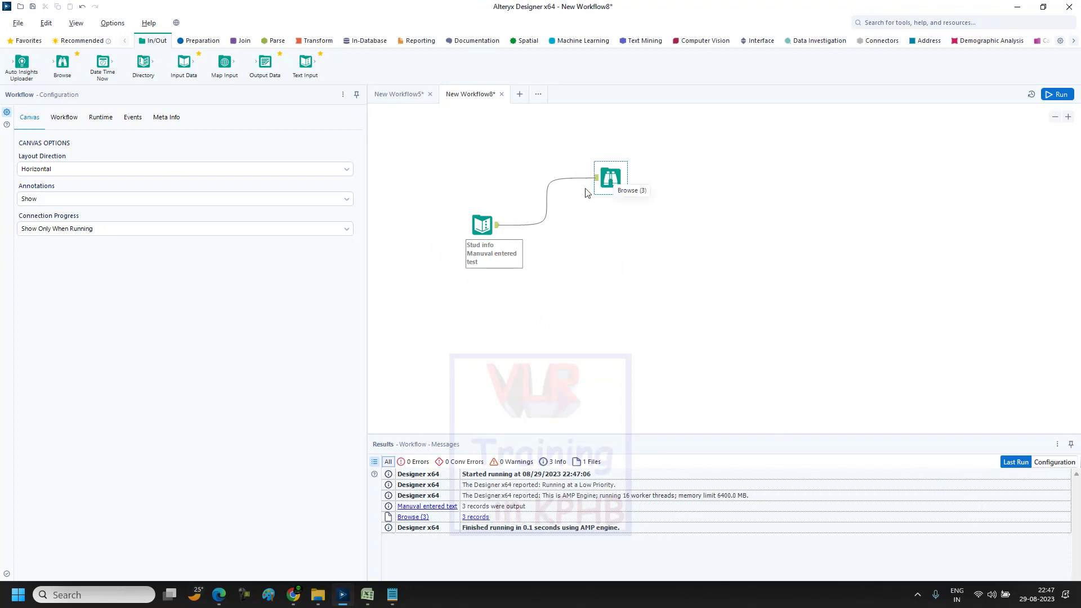
# Compare the Text Input tool's output records with the Browse tool's results and profile.
pyautogui.click(483, 225)
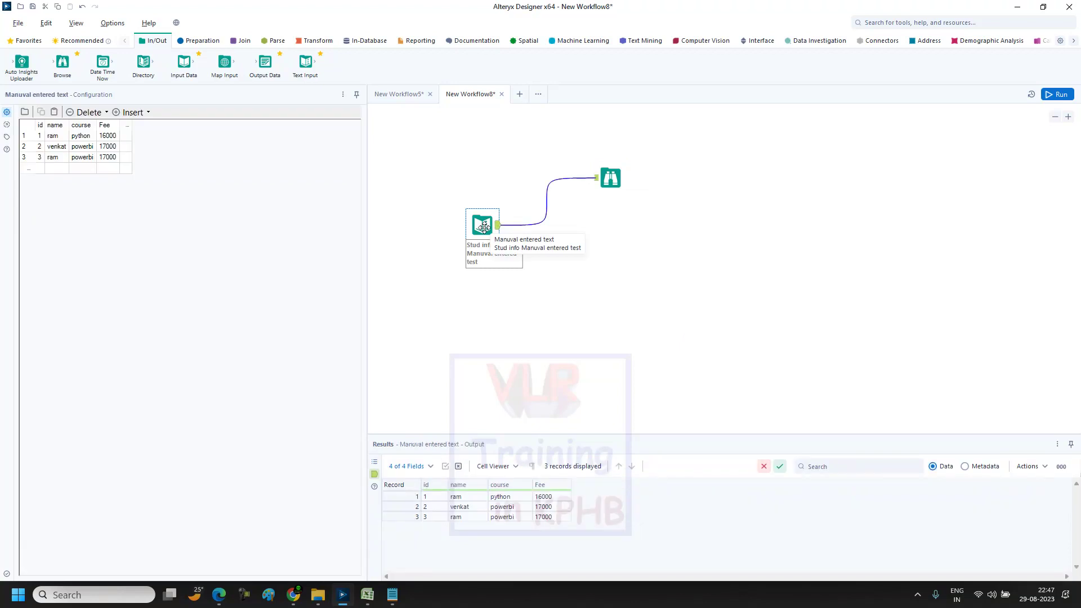
pyautogui.click(619, 178)
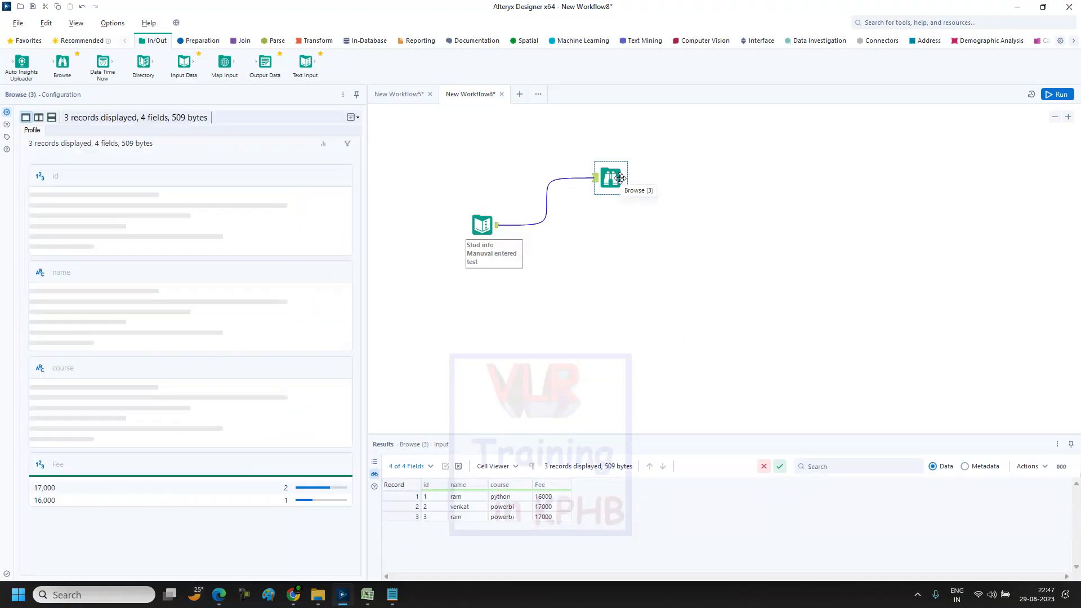
pyautogui.click(479, 225)
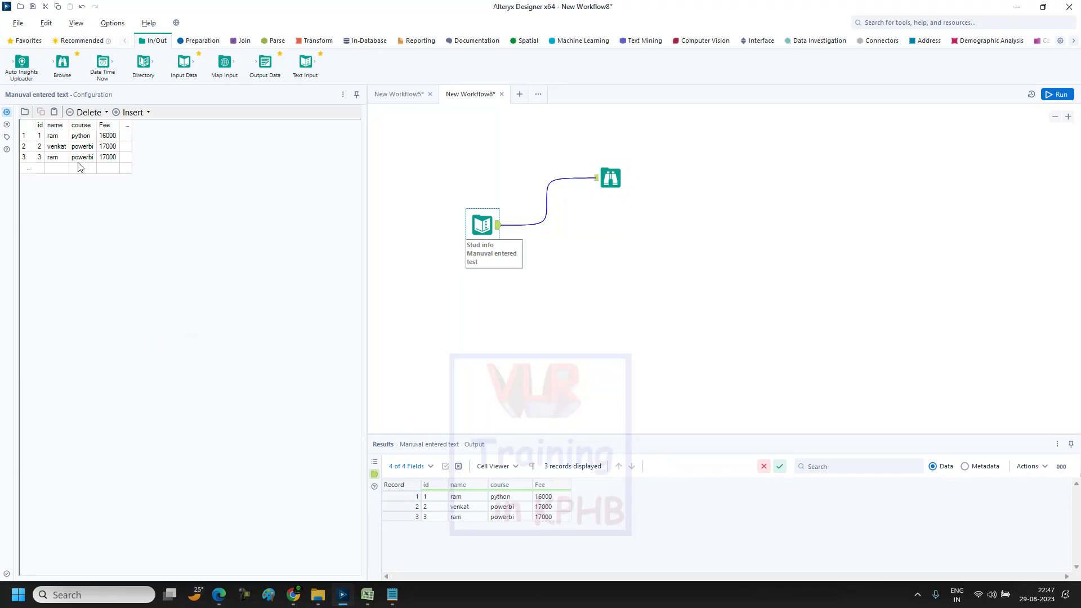
pyautogui.click(609, 180)
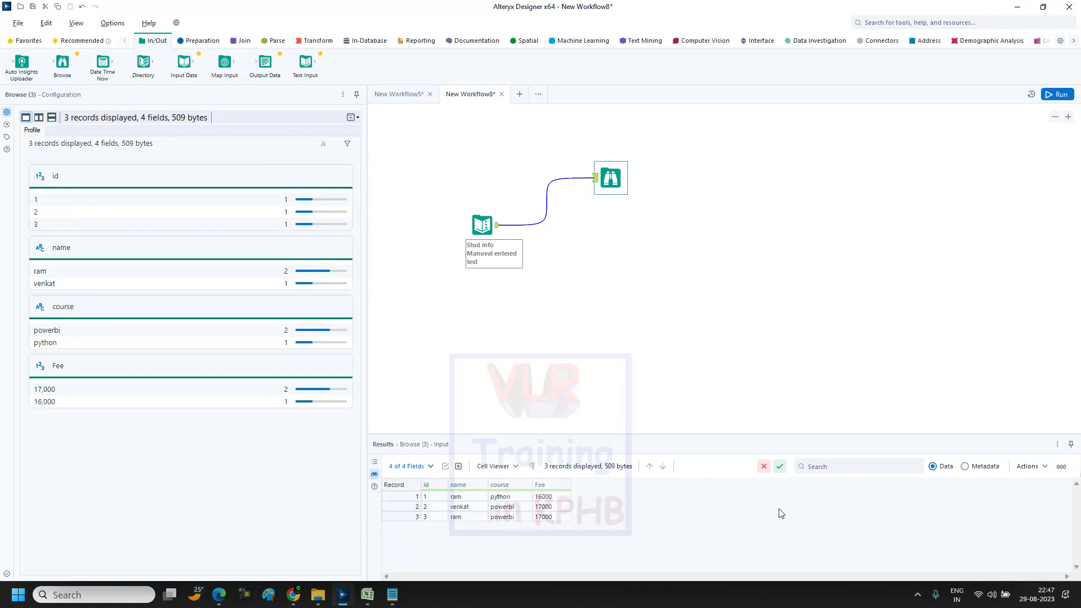
# Check the Browse results as metadata and as data, and open the detailed profile of the course field.
pyautogui.click(966, 467)
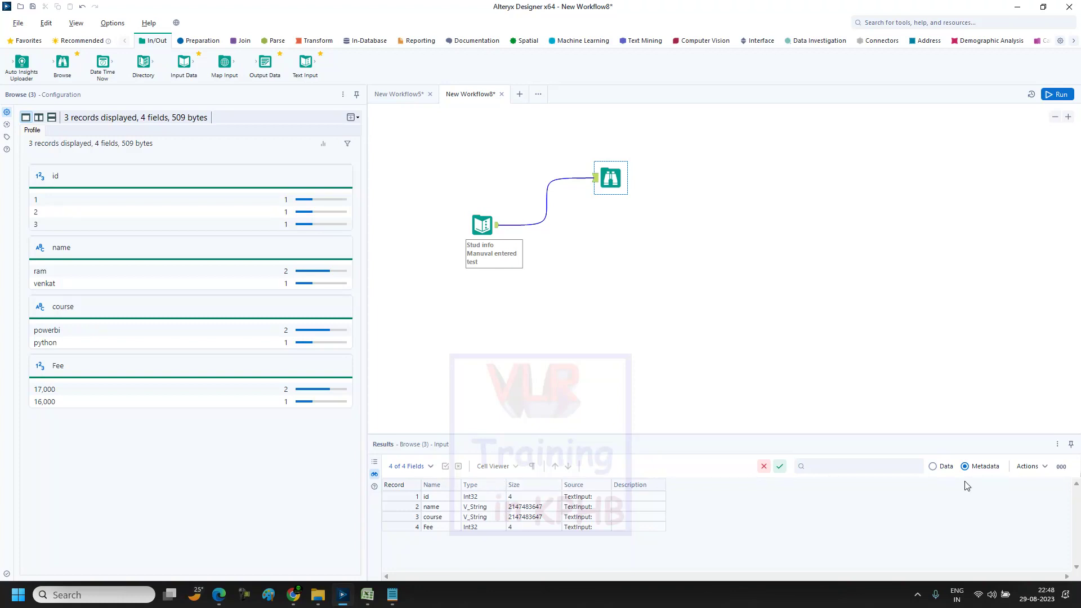
pyautogui.click(933, 467)
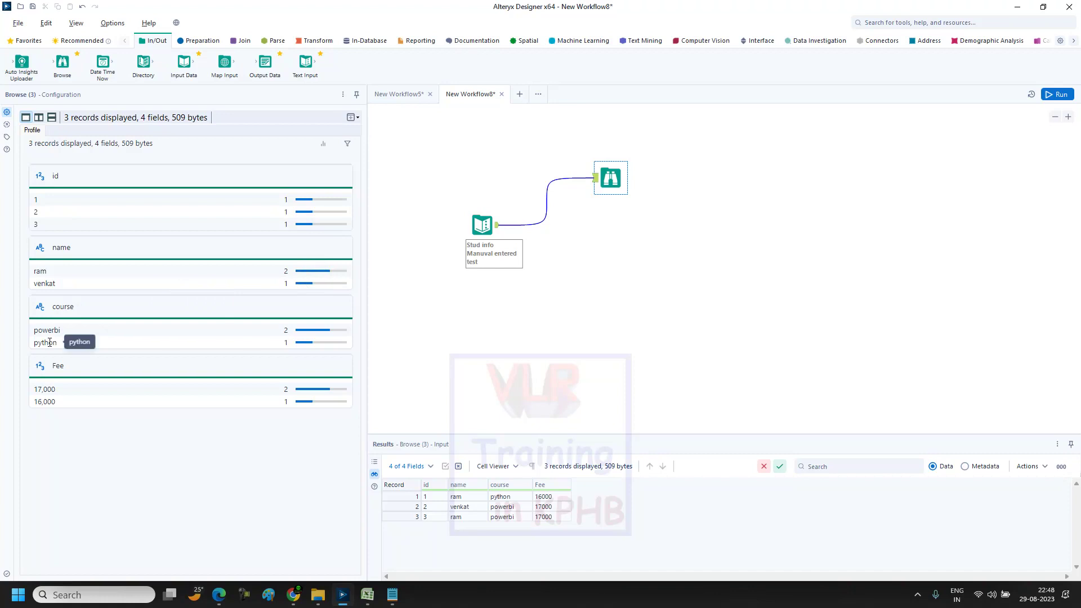
pyautogui.click(64, 307)
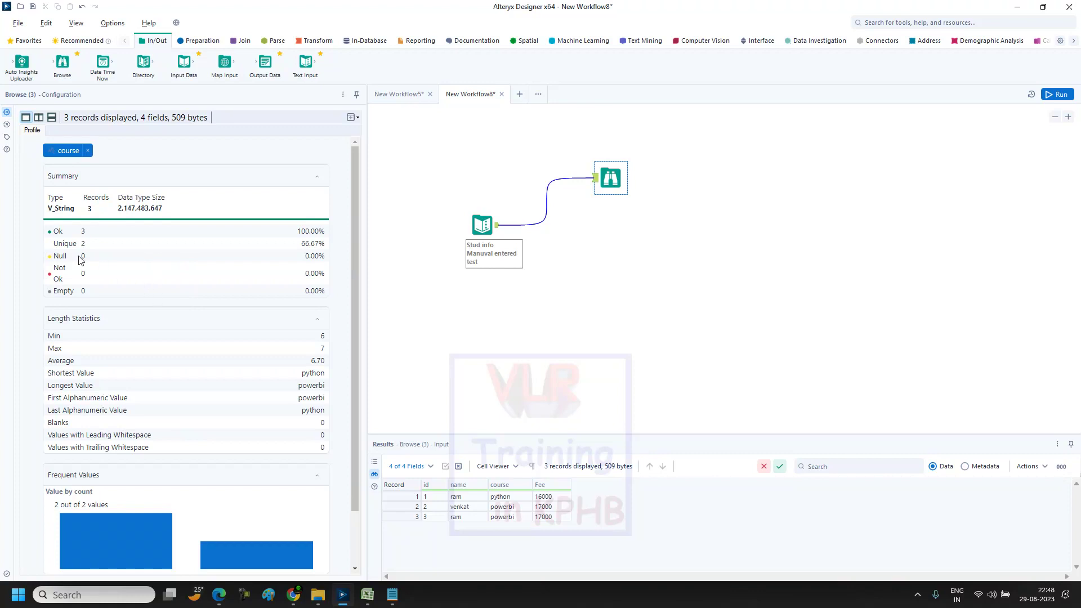
# Close the course field's detailed profile, examine the Fee field's value statistics including its sum, and reselect the Text Input tool.
pyautogui.doubleClick(89, 247)
pyautogui.click(88, 150)
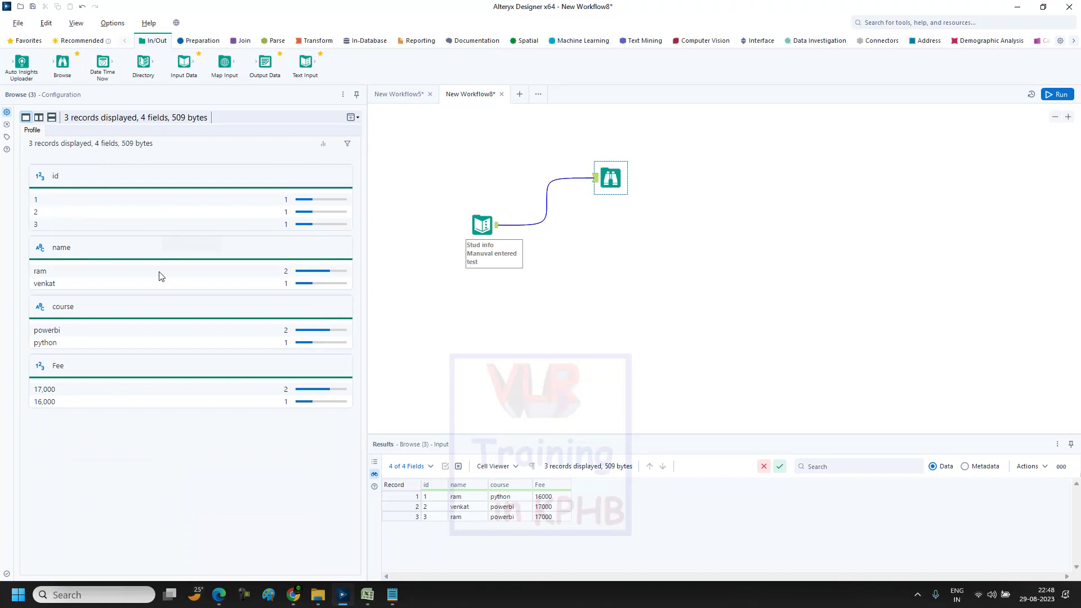
pyautogui.click(78, 368)
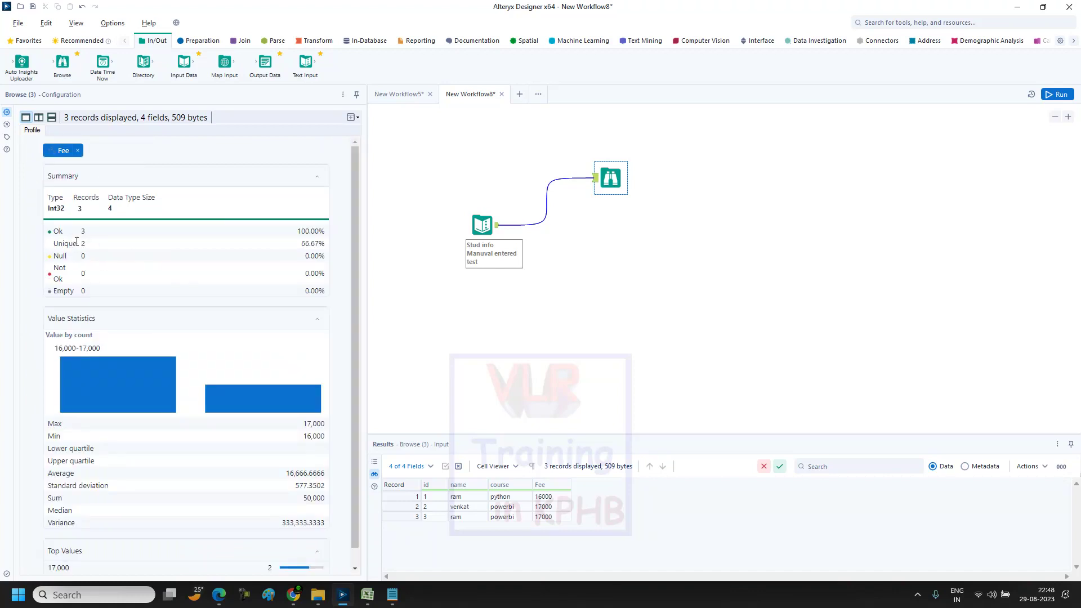
pyautogui.scroll(-1, 169, 349)
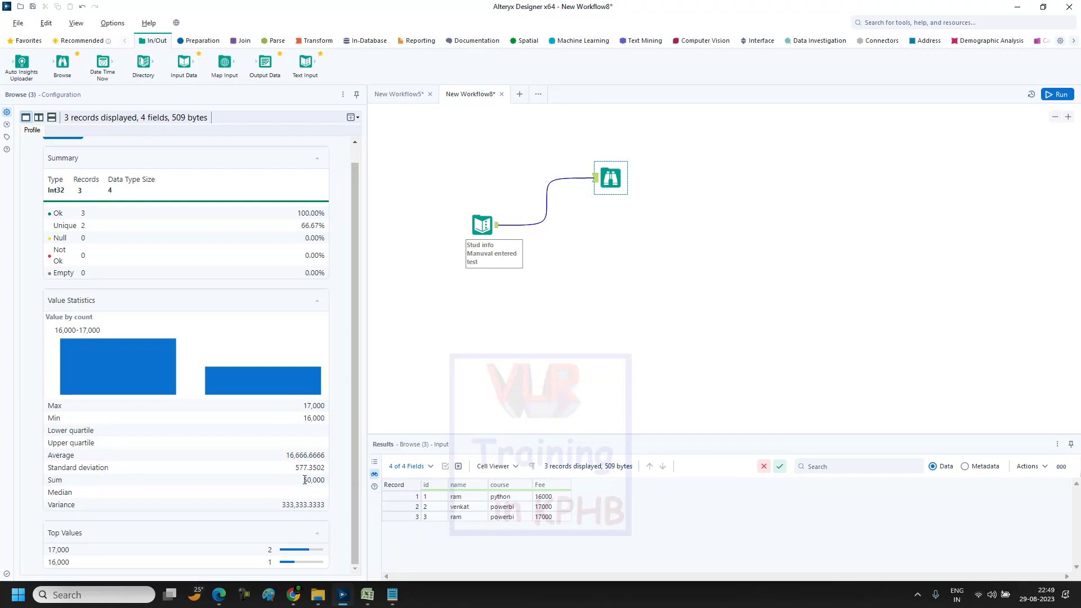
pyautogui.moveTo(328, 481); pyautogui.dragTo(304, 482)
pyautogui.scroll(1, 259, 446)
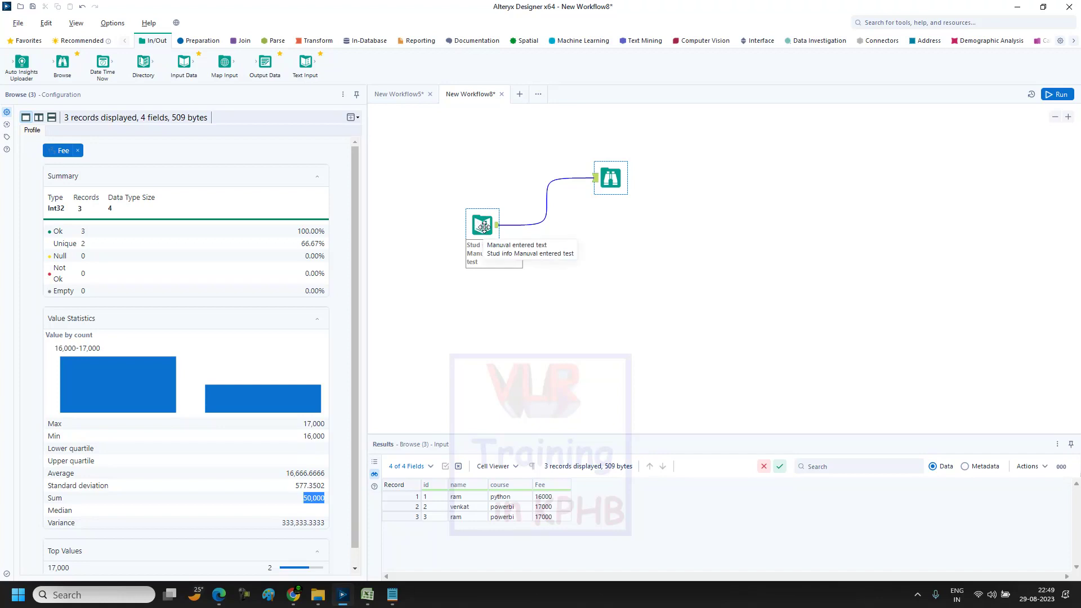
pyautogui.click(611, 177)
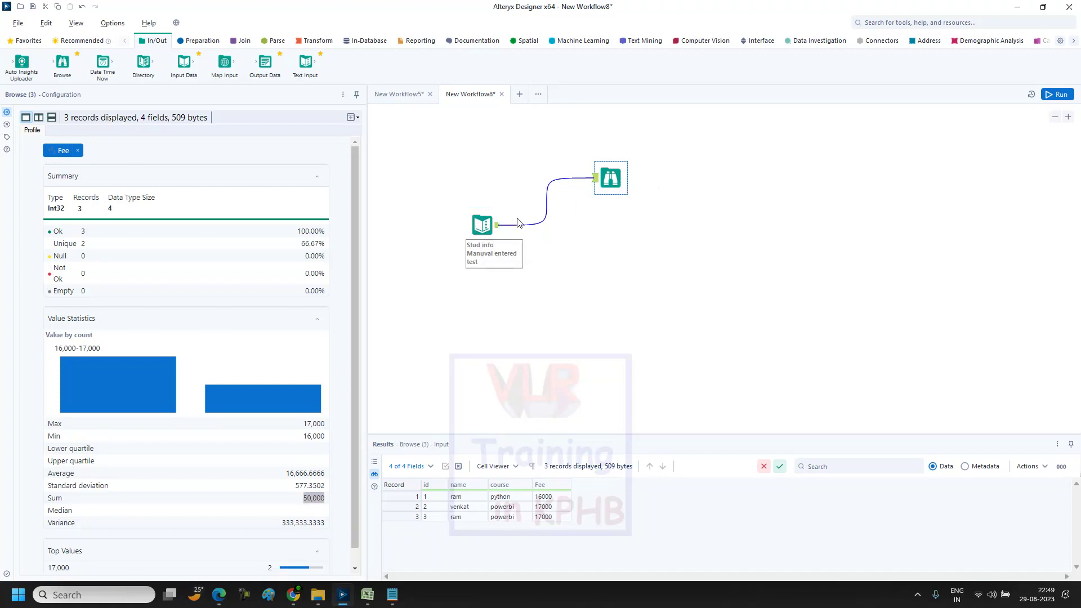
pyautogui.click(482, 225)
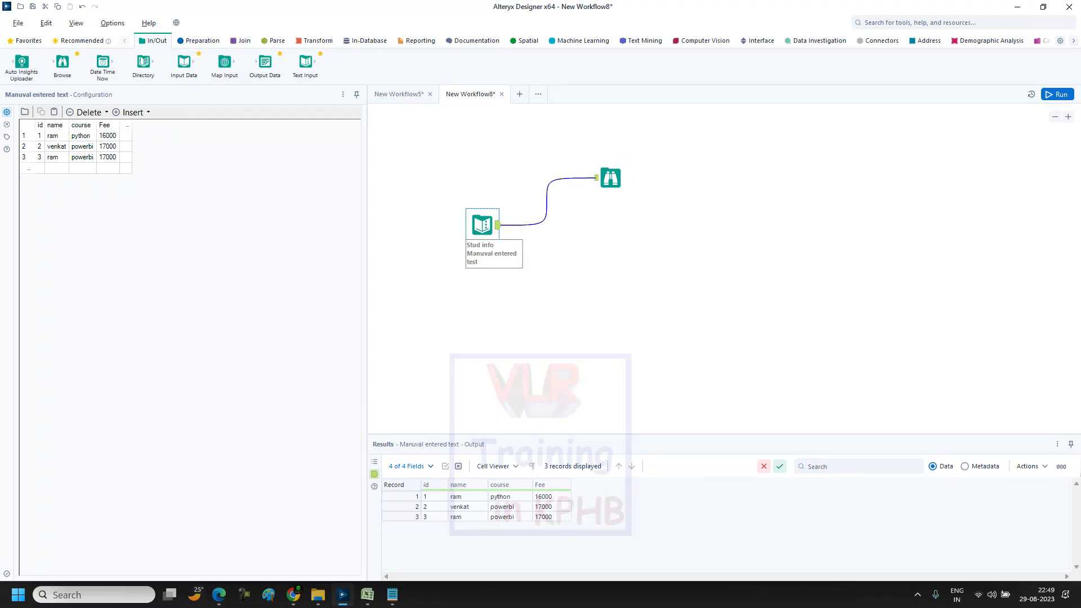
# Switch to the sampledatafoodsales workbook in Excel and look through the records of the FoodSales sheet.
pyautogui.moveTo(393, 594)
pyautogui.click(478, 498)
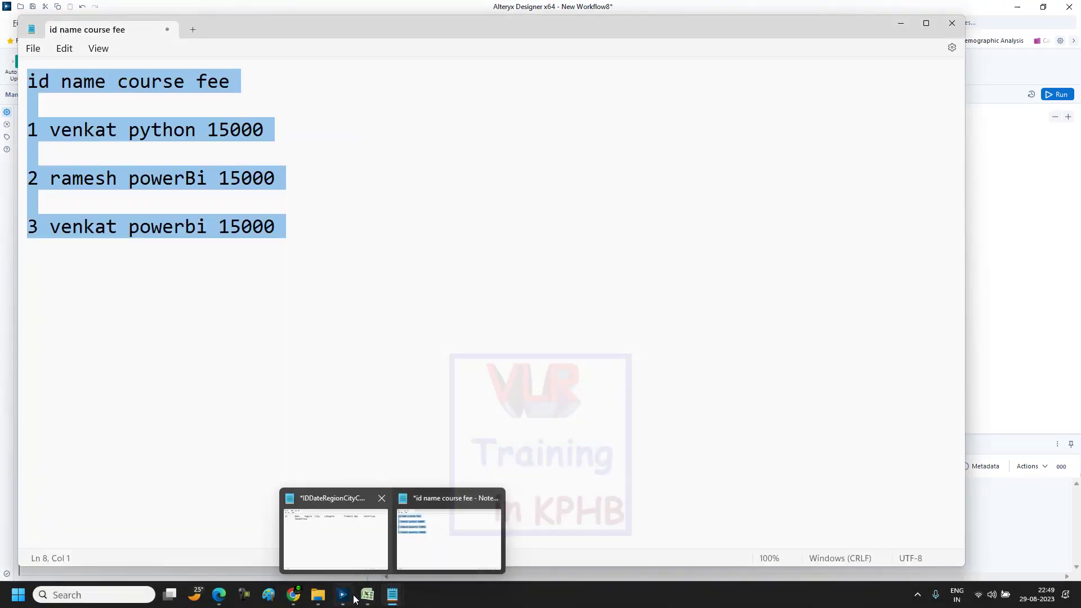
pyautogui.moveTo(367, 595)
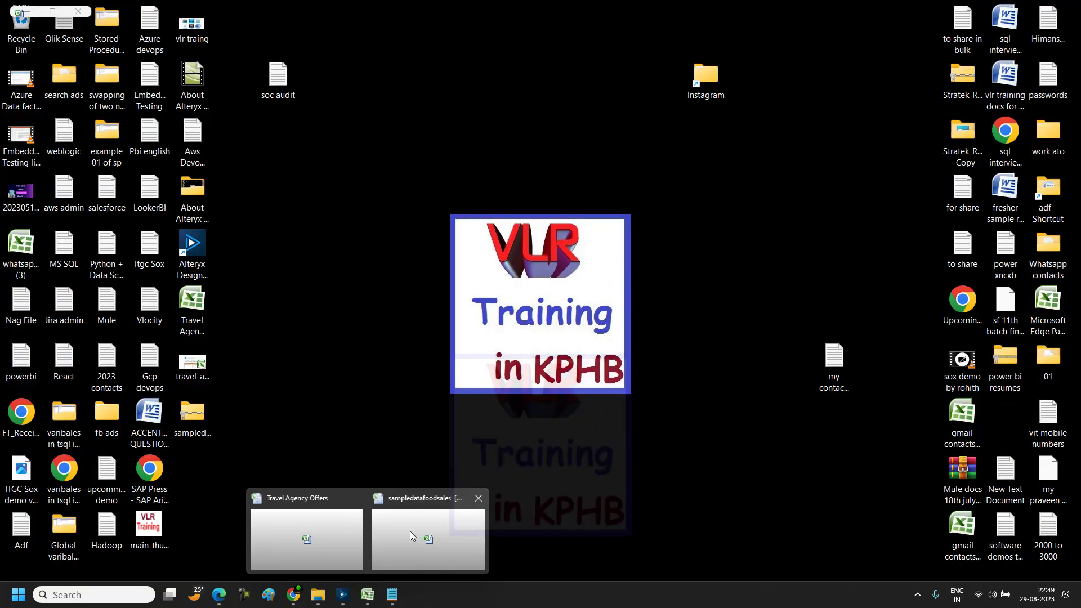
pyautogui.click(410, 531)
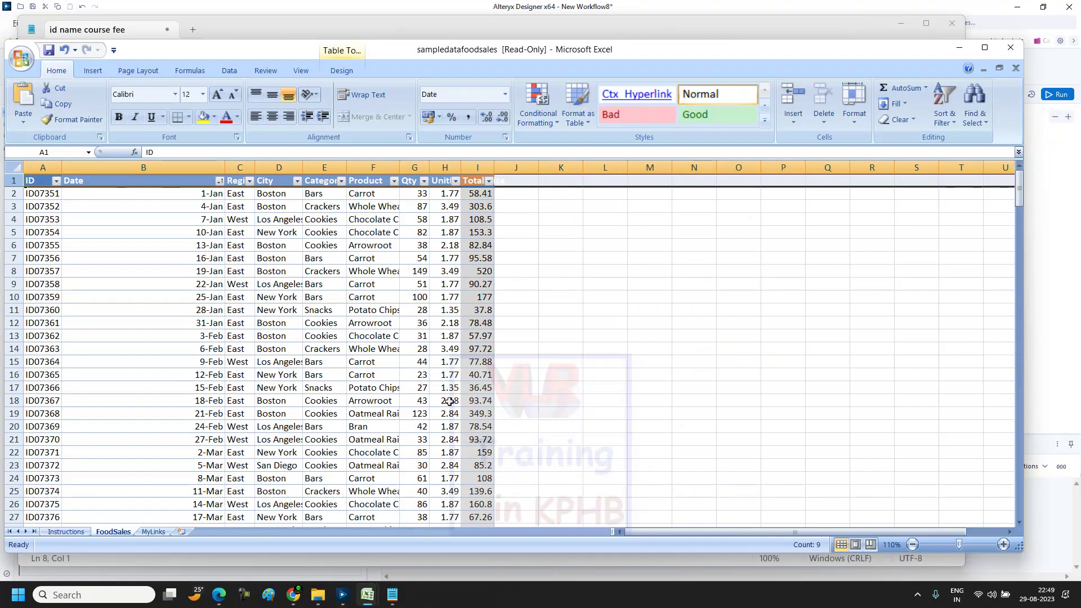
pyautogui.scroll(-3, 388, 284)
pyautogui.scroll(-6, 388, 283)
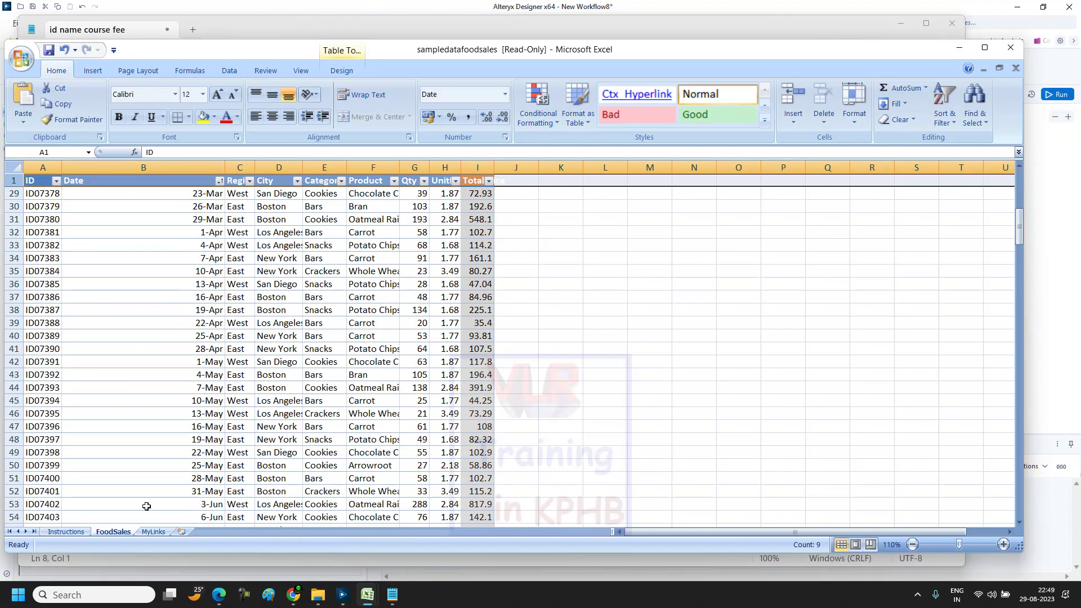
pyautogui.scroll(2, 233, 337)
pyautogui.scroll(7, 232, 337)
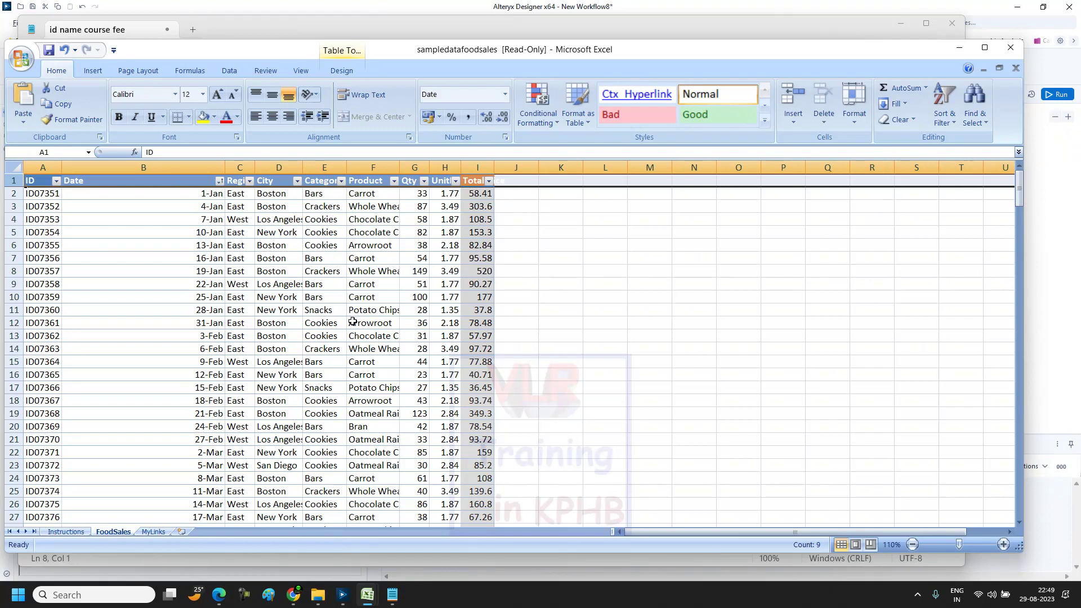
pyautogui.scroll(-6, 350, 320)
pyautogui.scroll(6, 352, 321)
pyautogui.scroll(-5, 353, 321)
pyautogui.scroll(5, 352, 321)
# Copy the header row of the FoodSales sheet and switch back to Alteryx Designer.
pyautogui.rightClick(4, 179)
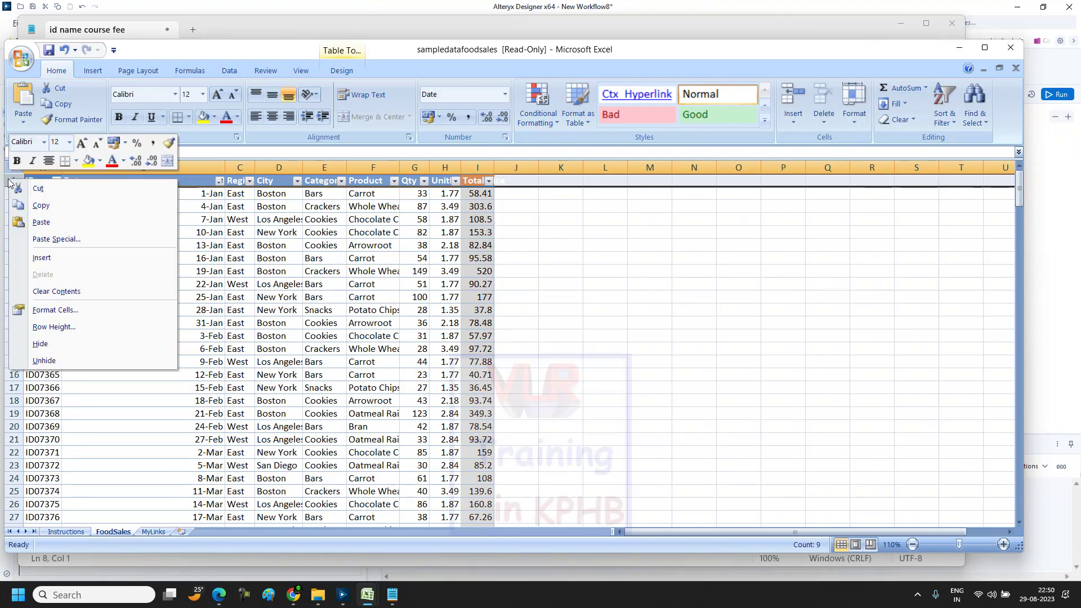
pyautogui.click(41, 201)
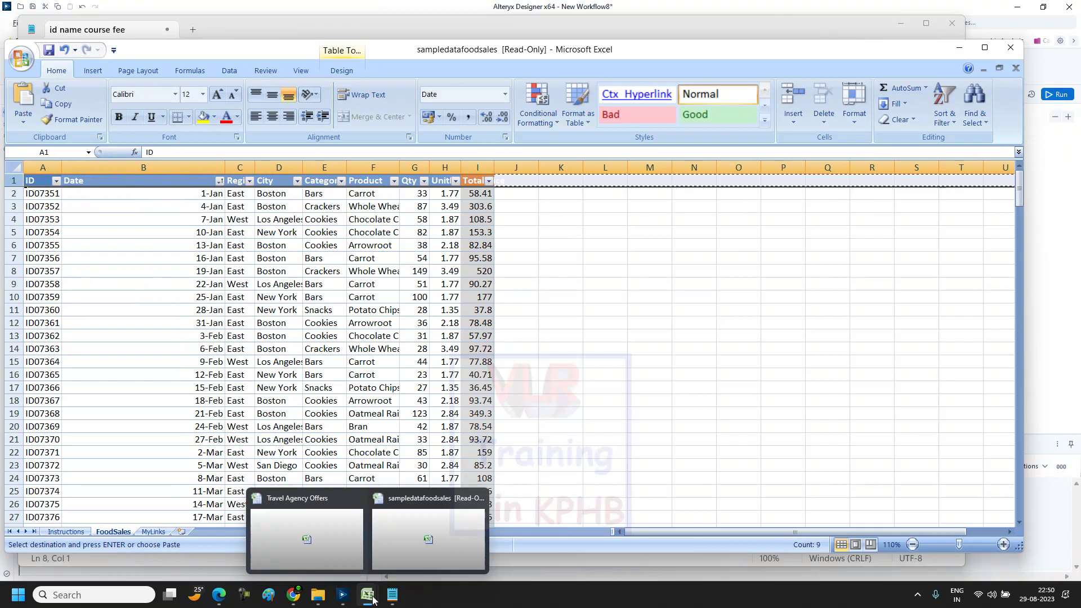
pyautogui.click(372, 560)
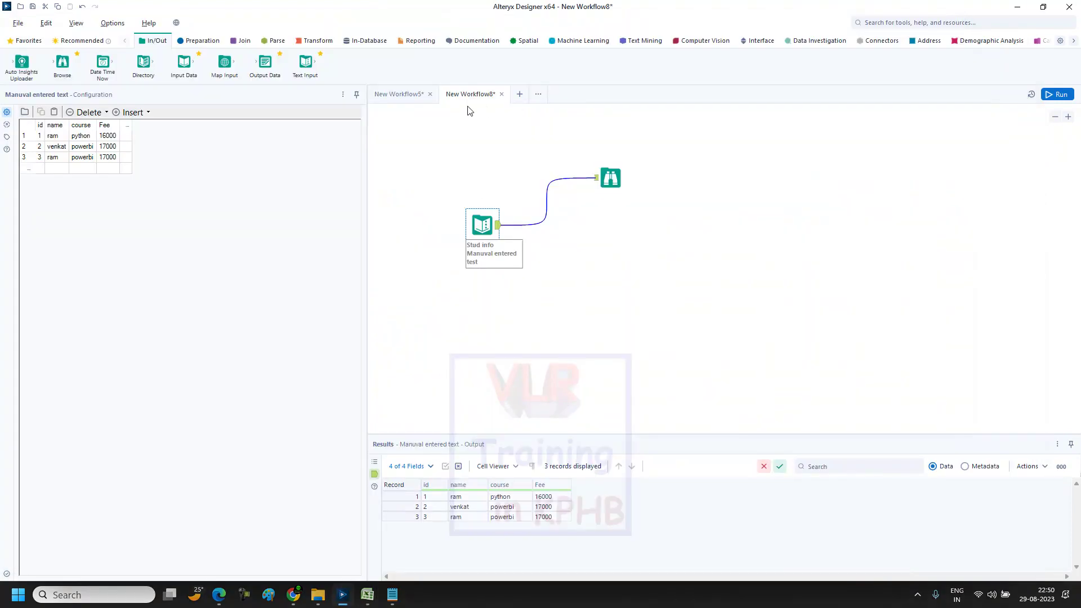
# In a new workflow, add a Text Input tool with the headers ID, Date, Region, City, Category, Product, Qty, UnitPrice and TotalPrice.
pyautogui.click(519, 95)
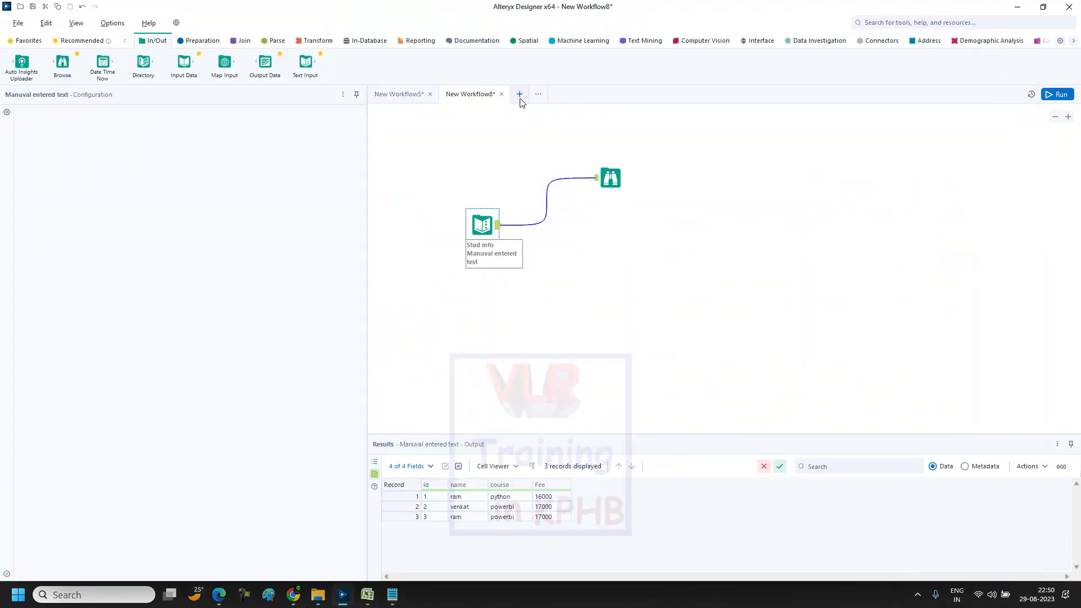
pyautogui.moveTo(297, 69); pyautogui.dragTo(495, 168)
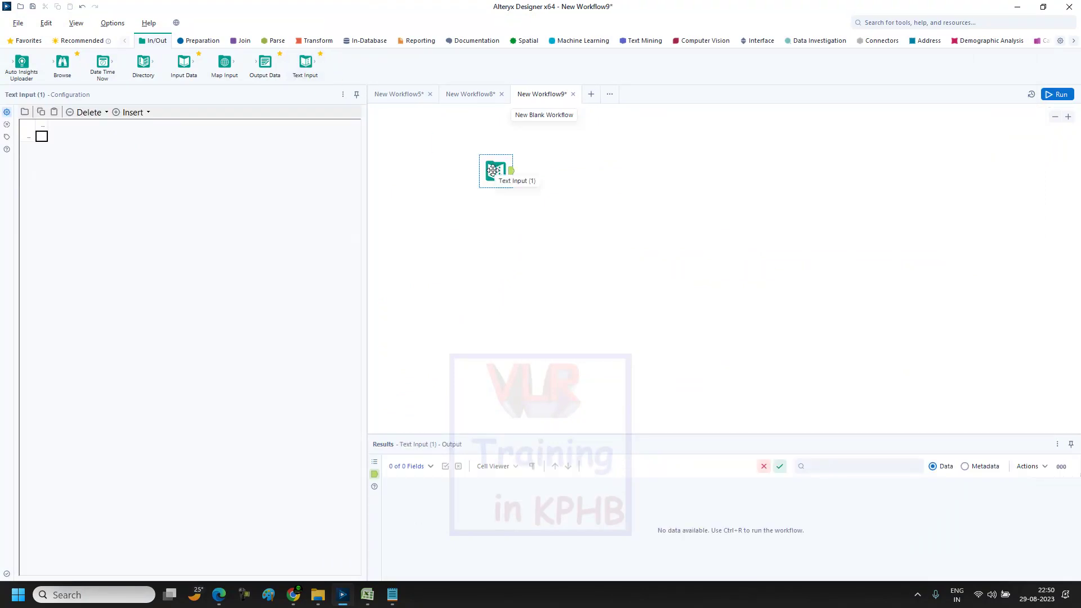
pyautogui.click(43, 127)
pyautogui.click(141, 112)
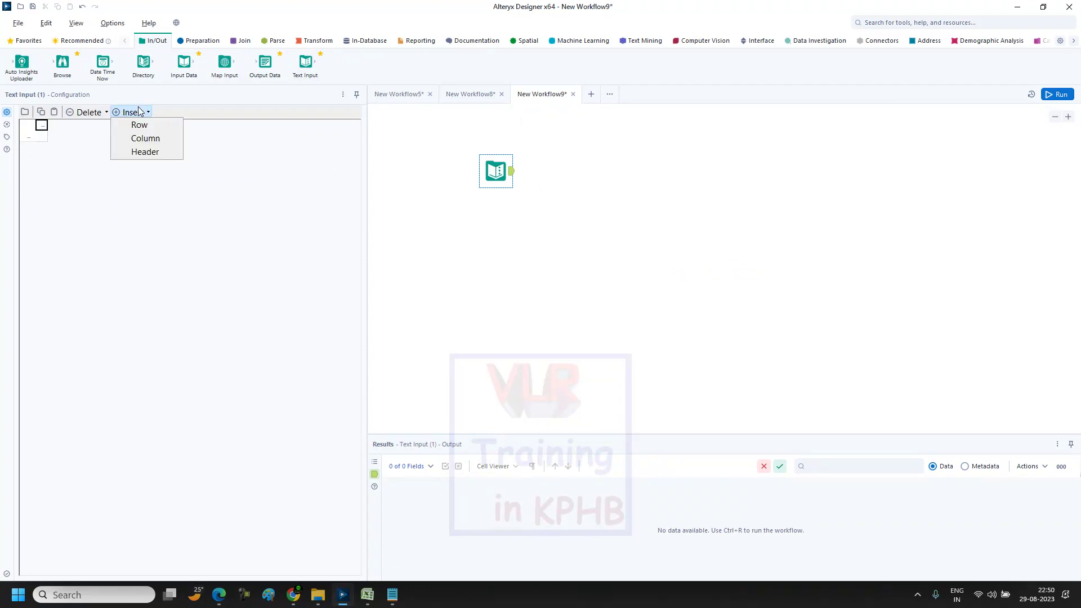
pyautogui.click(153, 152)
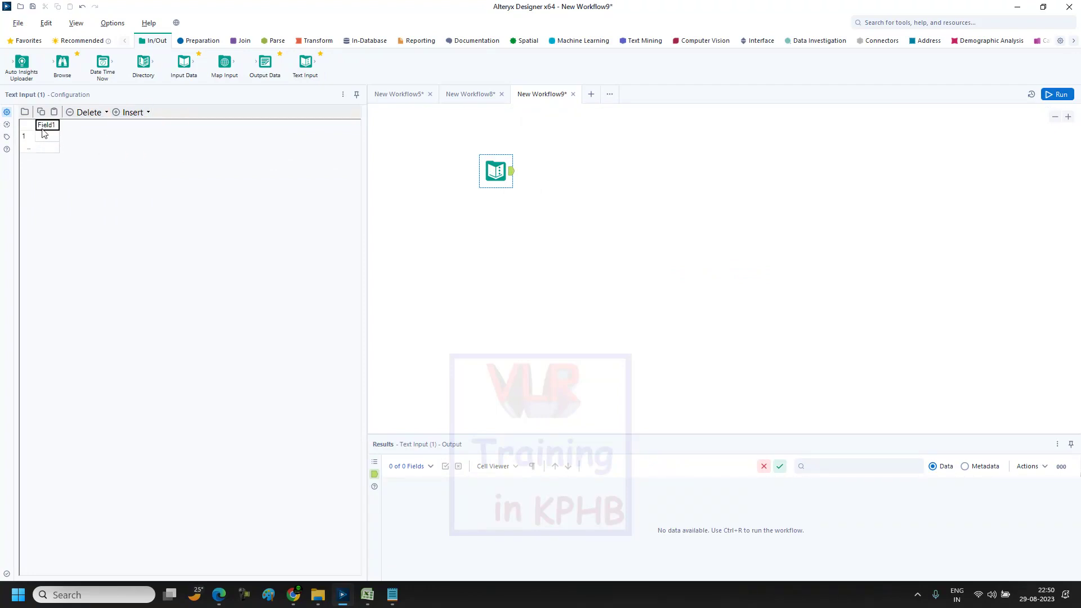
pyautogui.write('ID\tDate\tRegion\tCity\tCategory\tProduct\tQty\tUnitPrice\tTotalPrice')
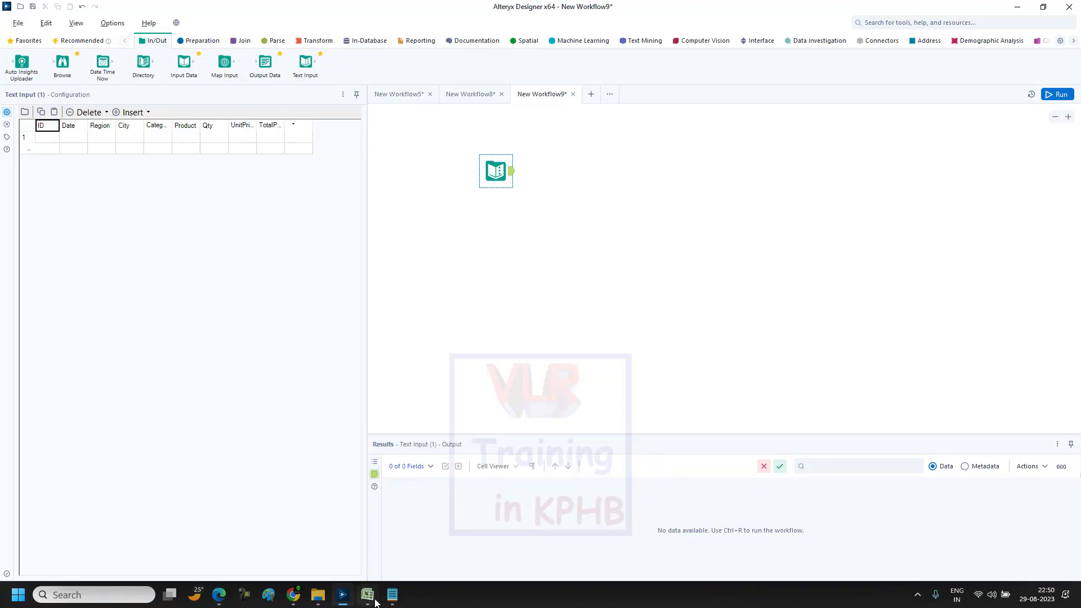
# Switch to the sampledatafoodsales workbook in Excel and copy all FoodSales records below the header, from row 2 to row 245.
pyautogui.moveTo(375, 602)
pyautogui.click(421, 541)
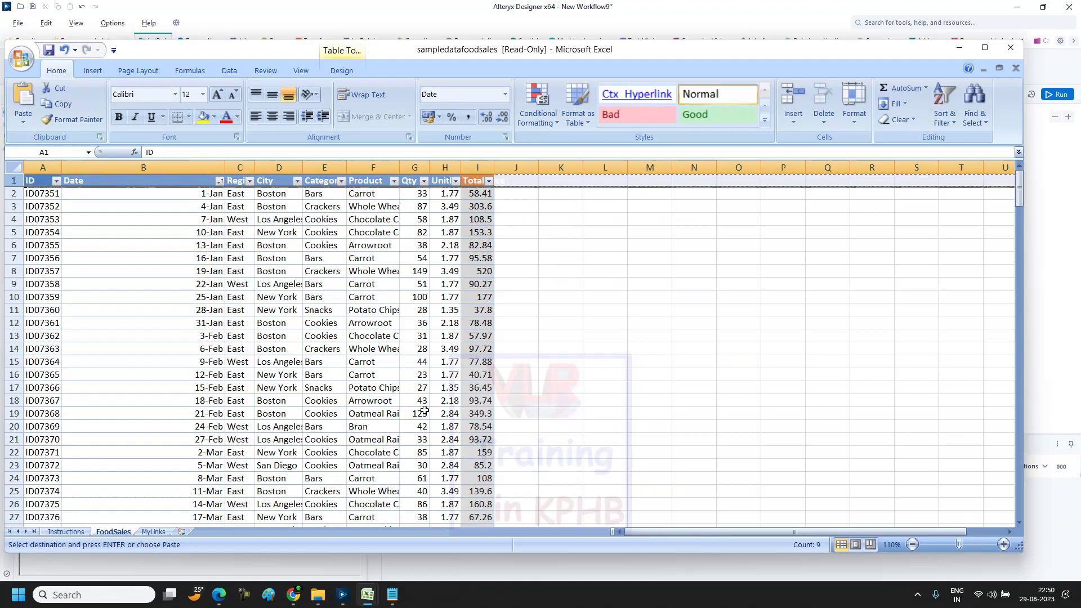
pyautogui.click(5, 194)
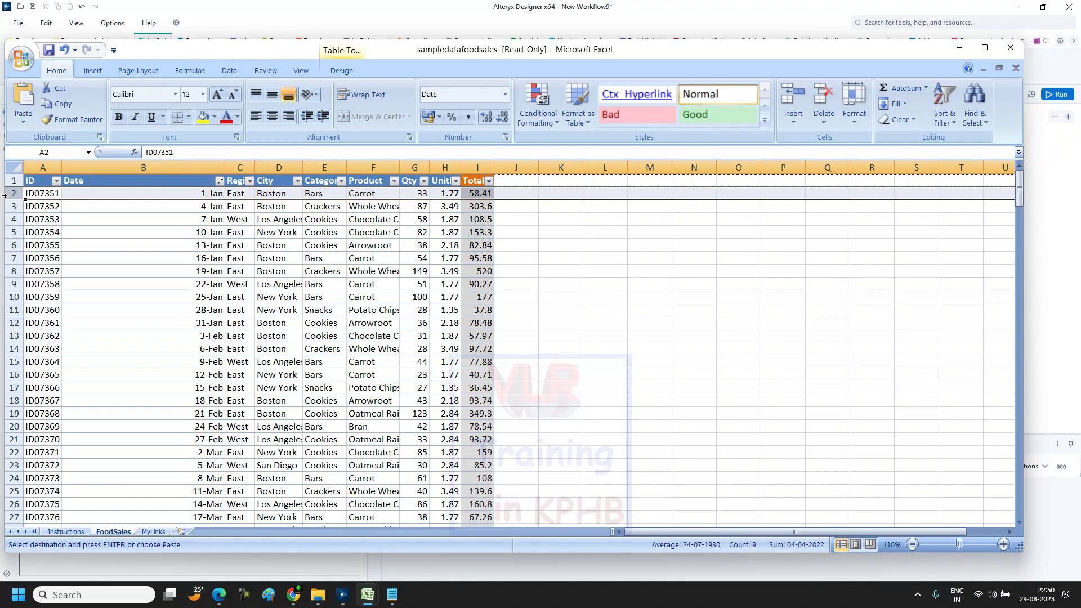
pyautogui.moveTo(4, 195); pyautogui.dragTo(4, 194)
pyautogui.press('Right')
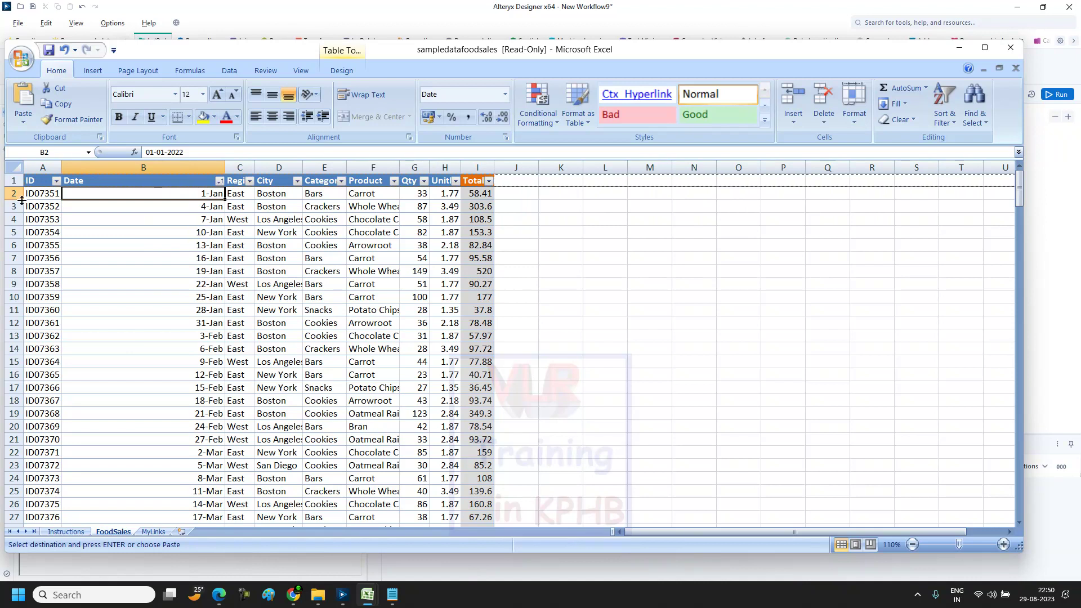
pyautogui.click(28, 193)
pyautogui.moveTo(28, 193); pyautogui.dragTo(490, 524)
pyautogui.hotkey('ctrl', 'c')
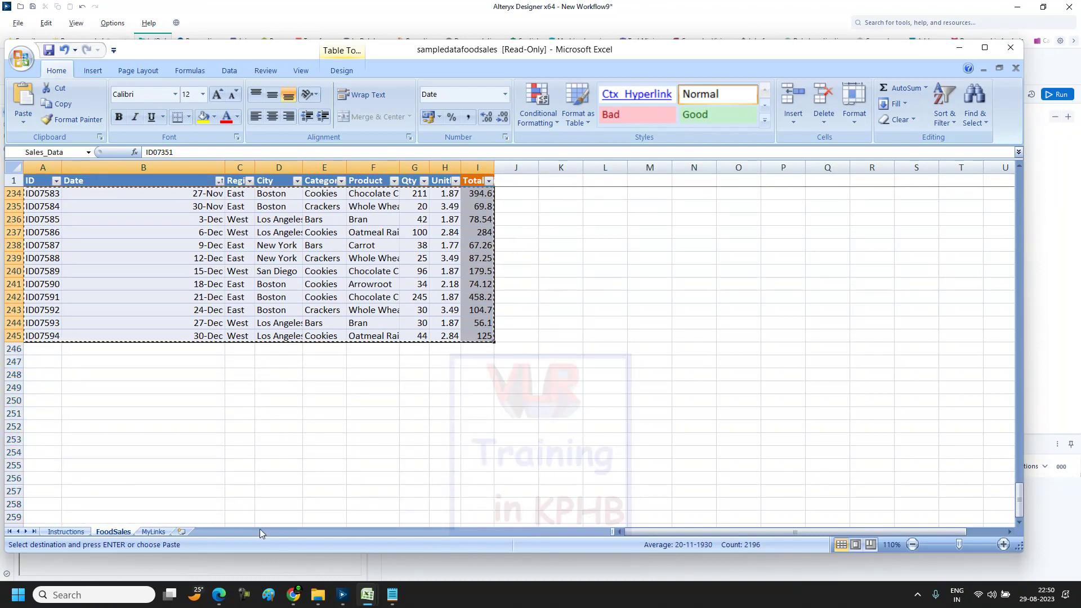
# Switch back to Alteryx Designer and paste the copied records into the Text Input grid, starting in row 1 of the ID column.
pyautogui.click(349, 594)
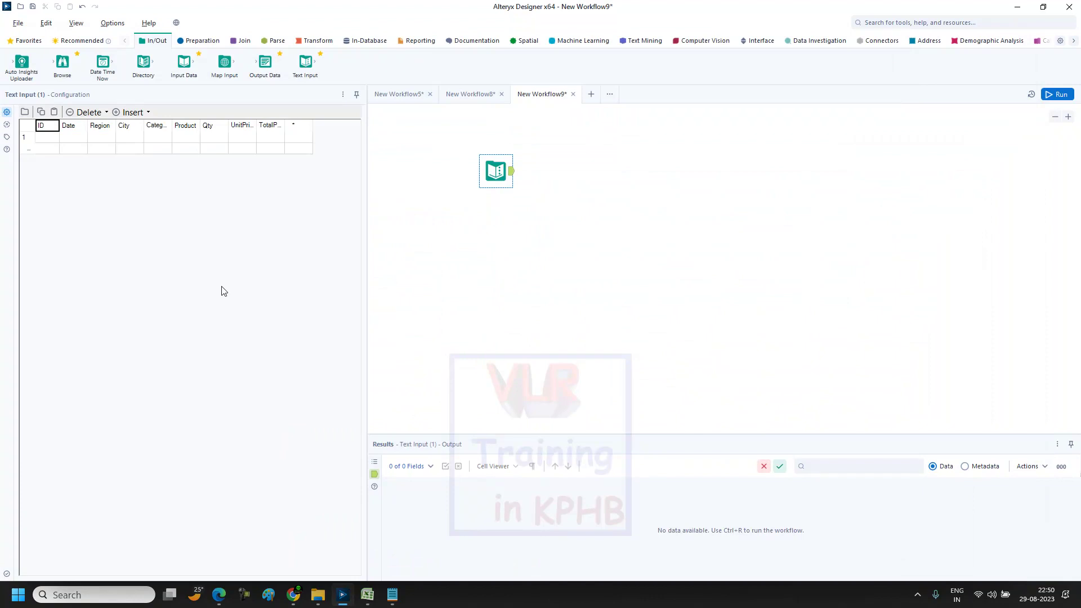
pyautogui.click(45, 138)
pyautogui.hotkey('ctrl', 'v')
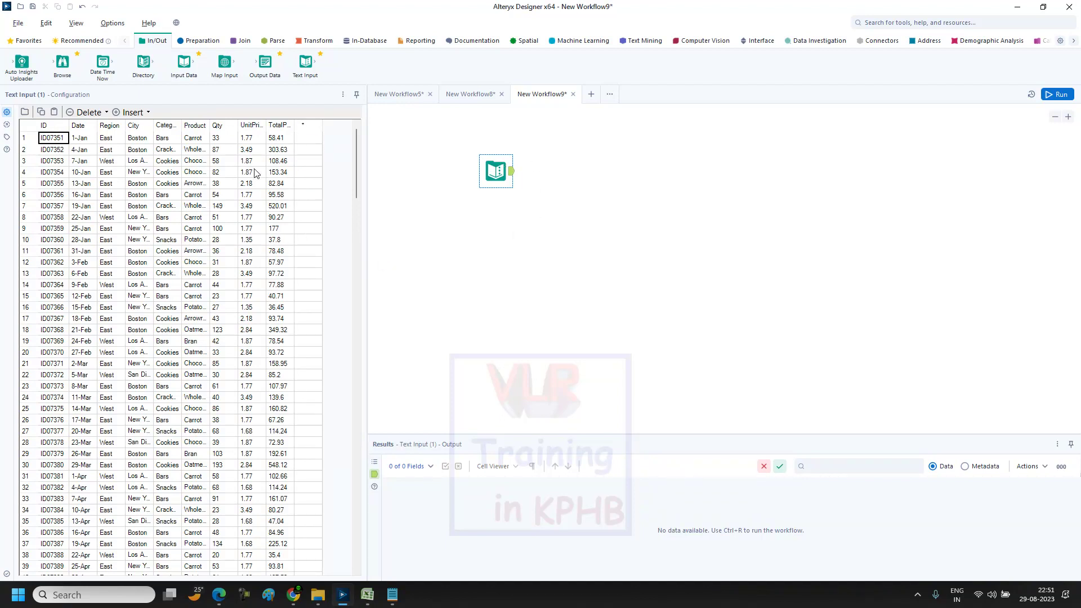
# Name the Text Input tool "Hotel Data" and give it the annotation "manuvally inserted tyed hotel data".
pyautogui.click(6, 137)
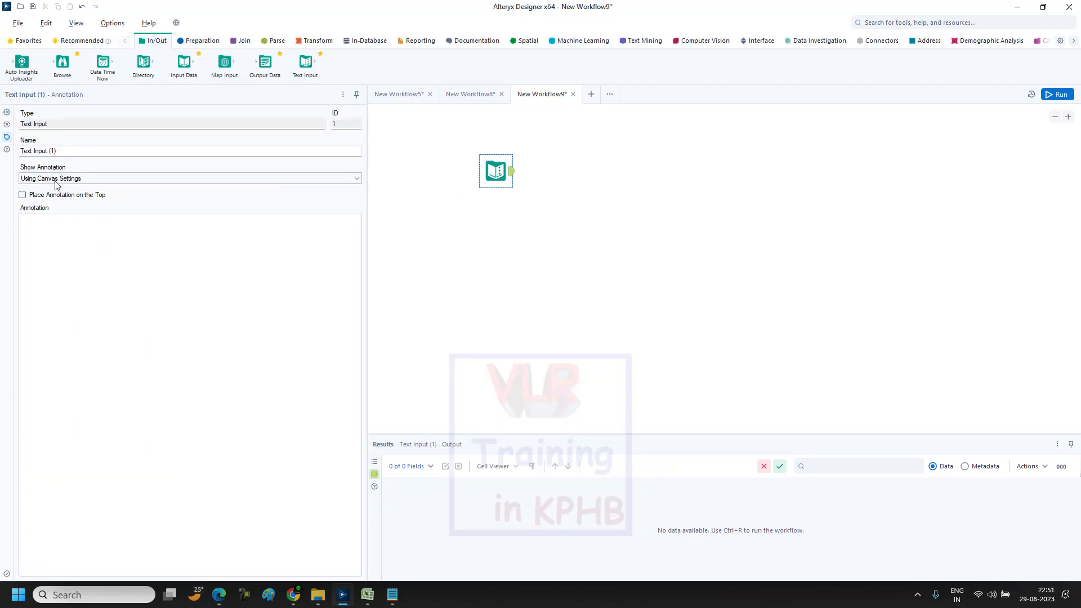
pyautogui.moveTo(58, 150); pyautogui.dragTo(2, 151)
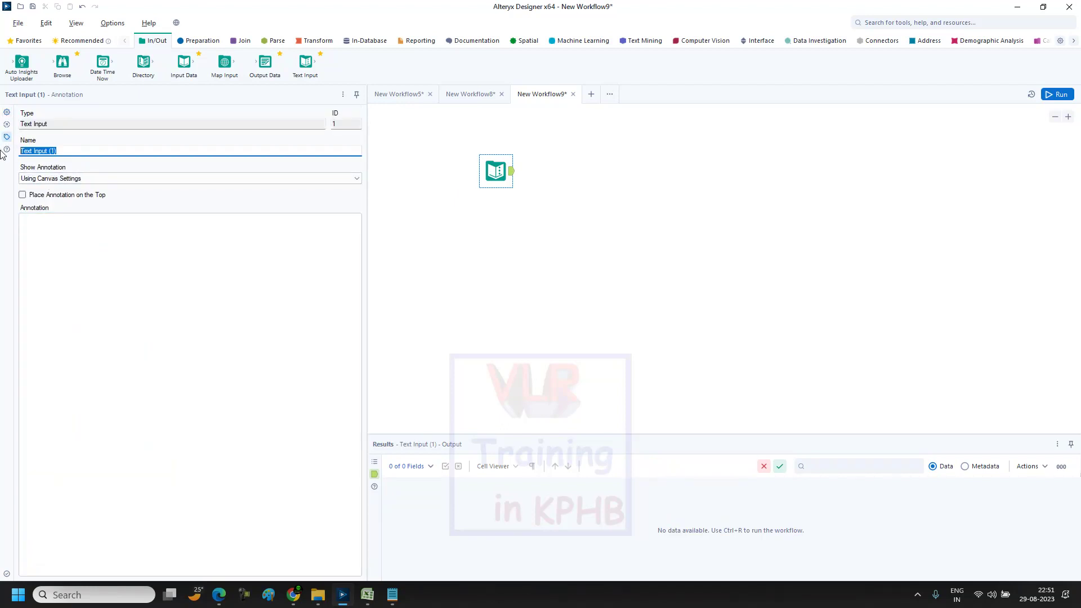
pyautogui.write('Hotel Data')
pyautogui.click(107, 302)
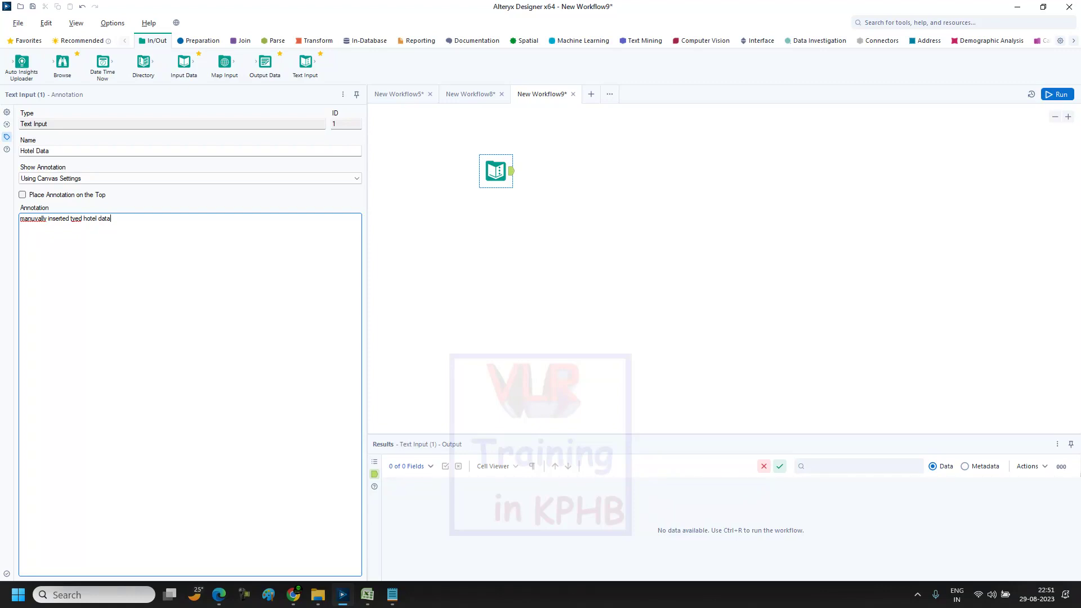
pyautogui.click(483, 259)
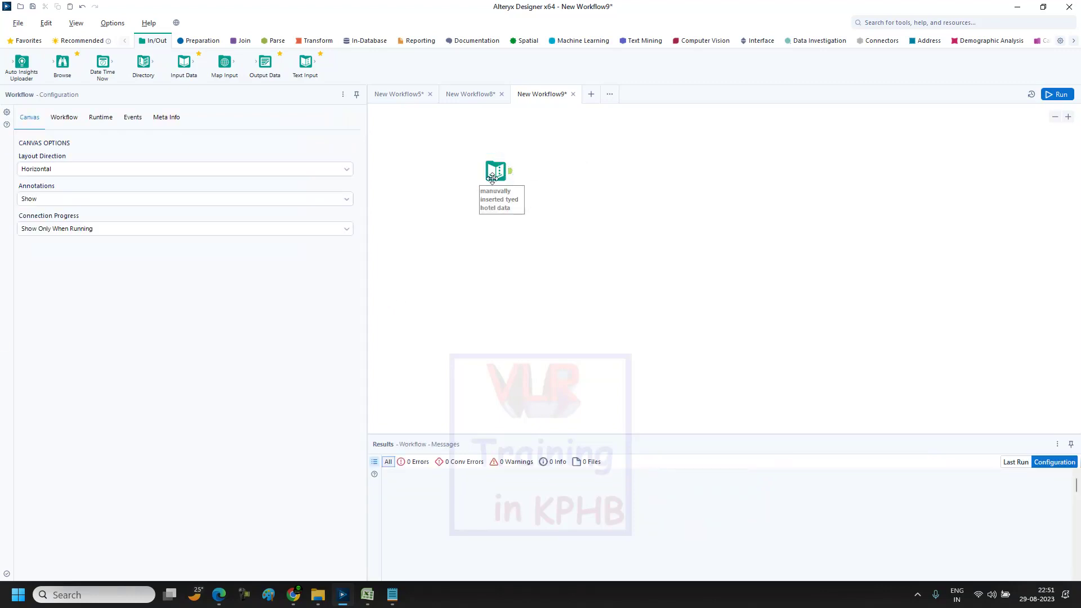
# Move the Hotel Data tool lower on the canvas and connect its output to a new Browse tool placed above it.
pyautogui.moveTo(497, 171); pyautogui.dragTo(496, 285)
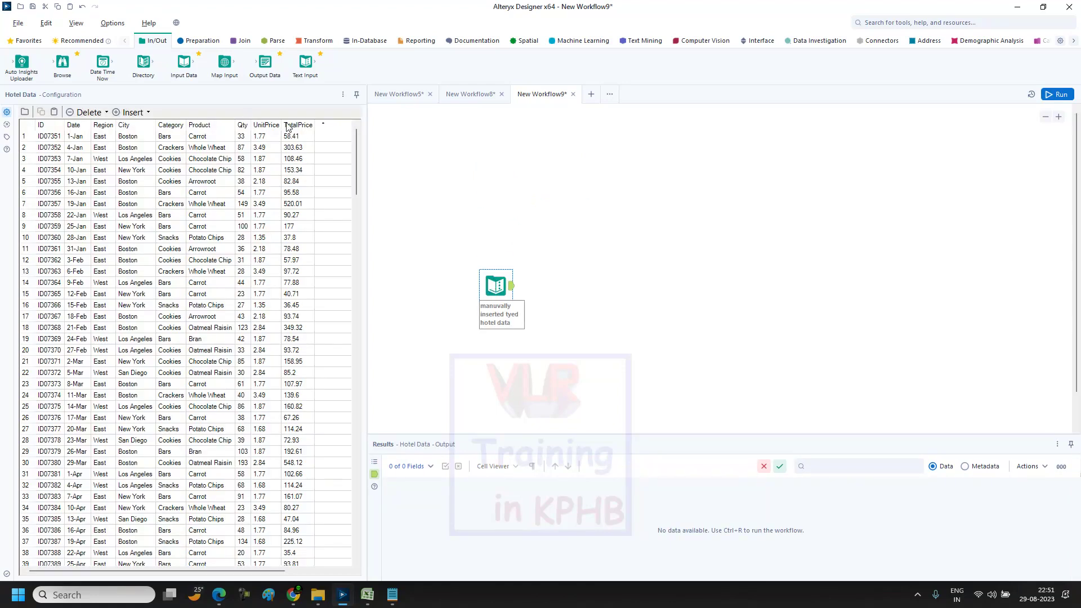
pyautogui.scroll(-2, 214, 226)
pyautogui.scroll(2, 208, 202)
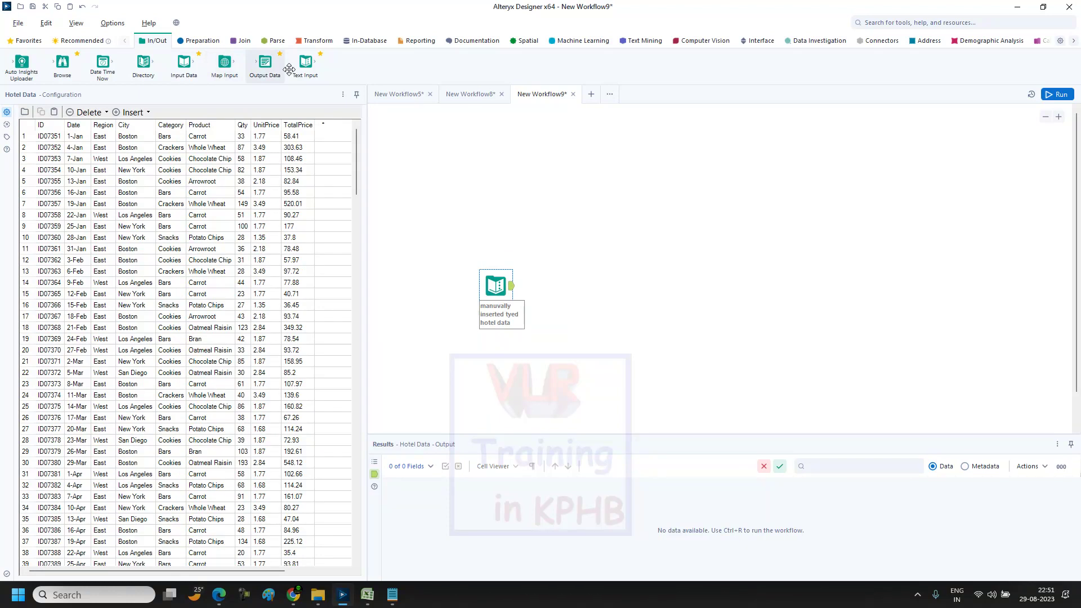
pyautogui.moveTo(61, 63); pyautogui.dragTo(645, 184)
pyautogui.moveTo(512, 290); pyautogui.dragTo(630, 184)
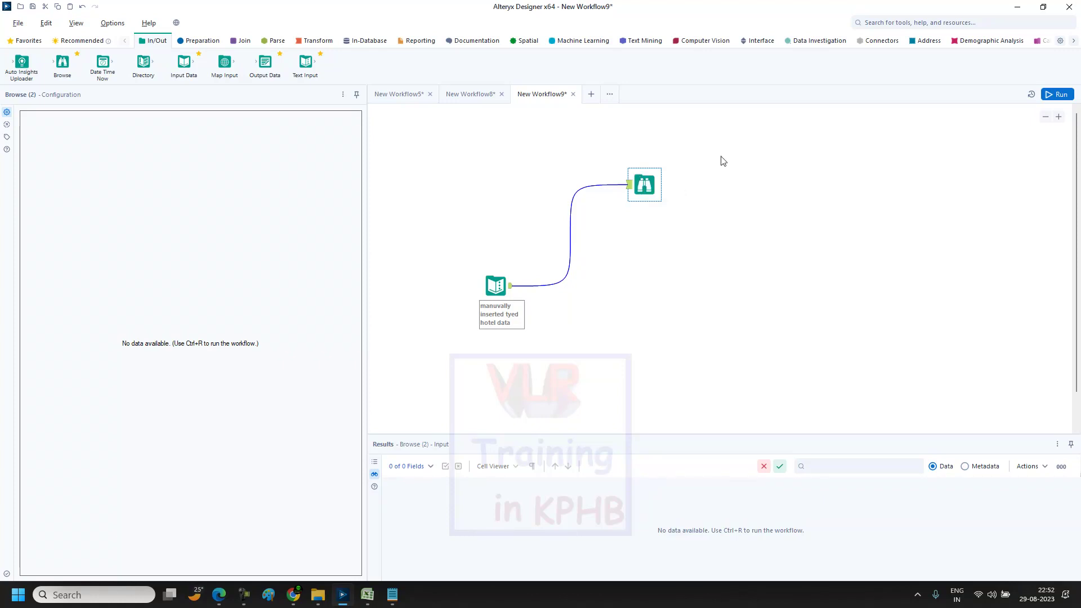
# Run the workflow, dismiss the completion message and show the Browse results as metadata.
pyautogui.click(1056, 93)
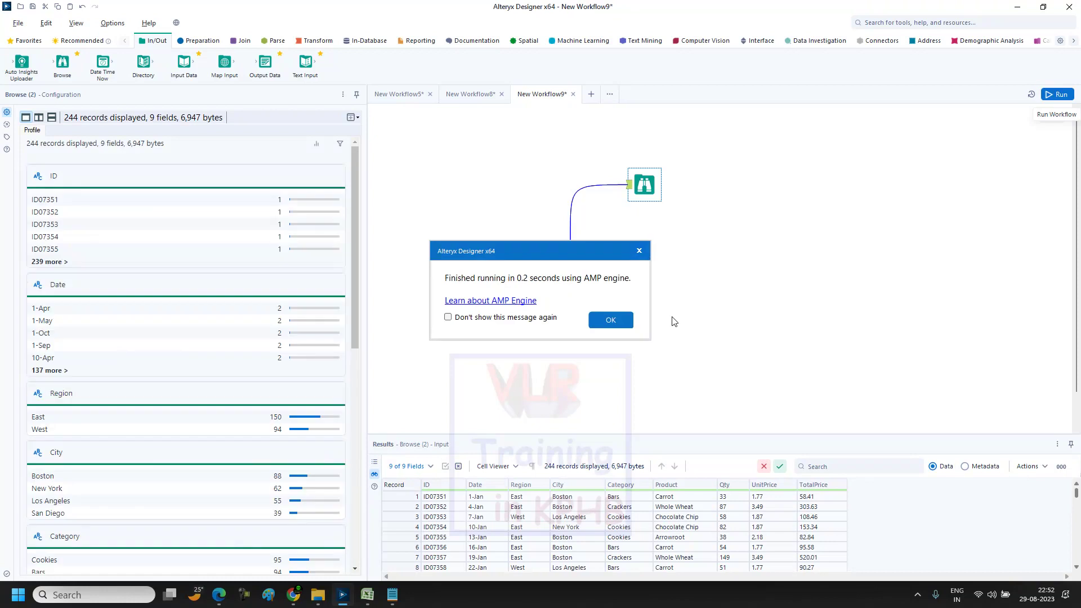
pyautogui.click(610, 322)
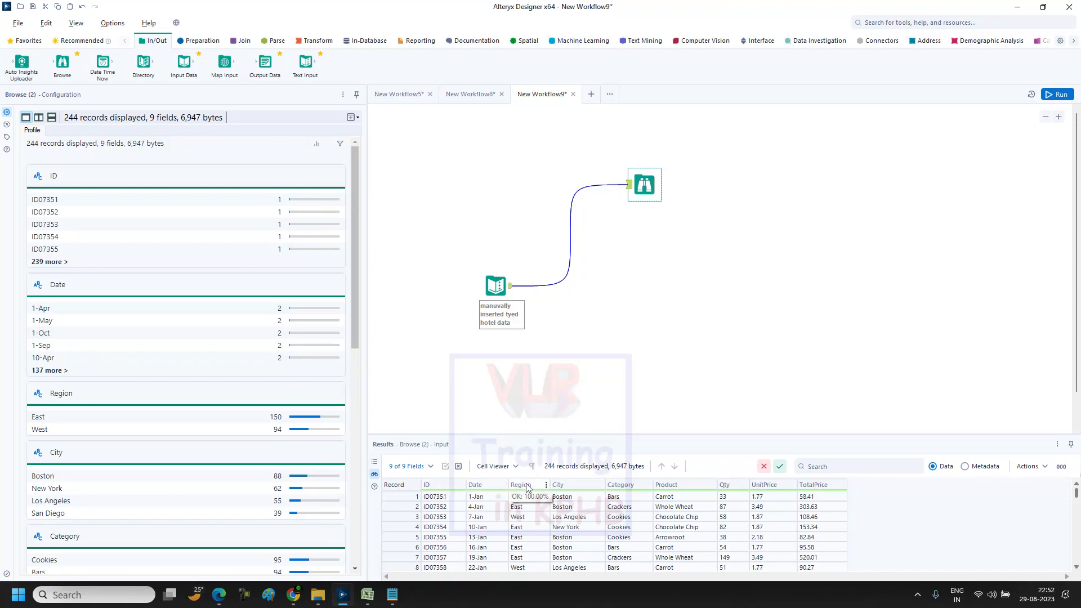
pyautogui.click(965, 466)
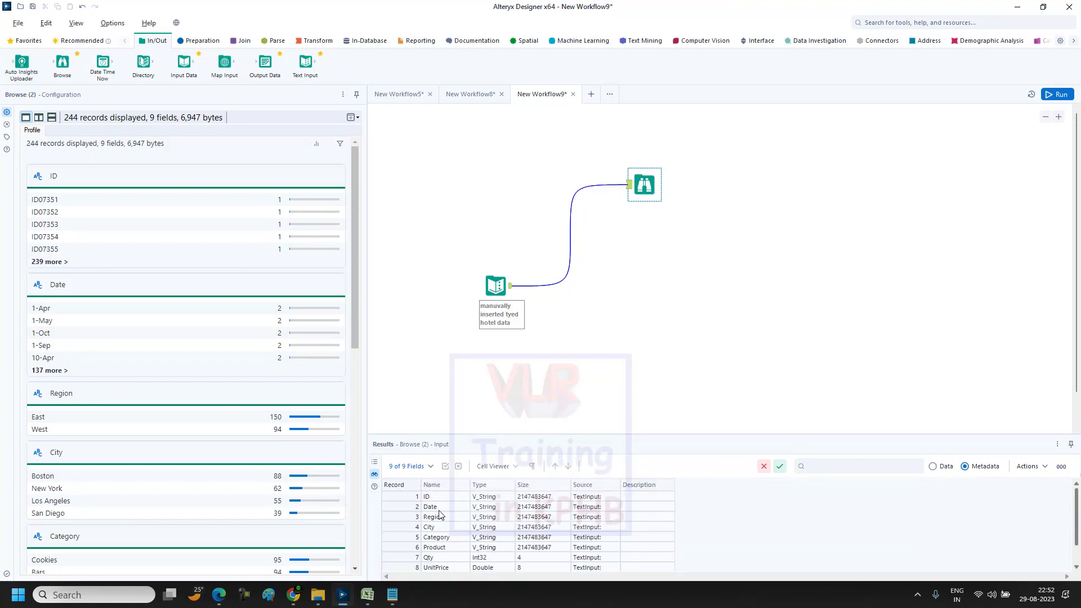
# Examine the field types and sizes in the Browse metadata, from Date through UnitPrice and TotalPrice.
pyautogui.click(485, 510)
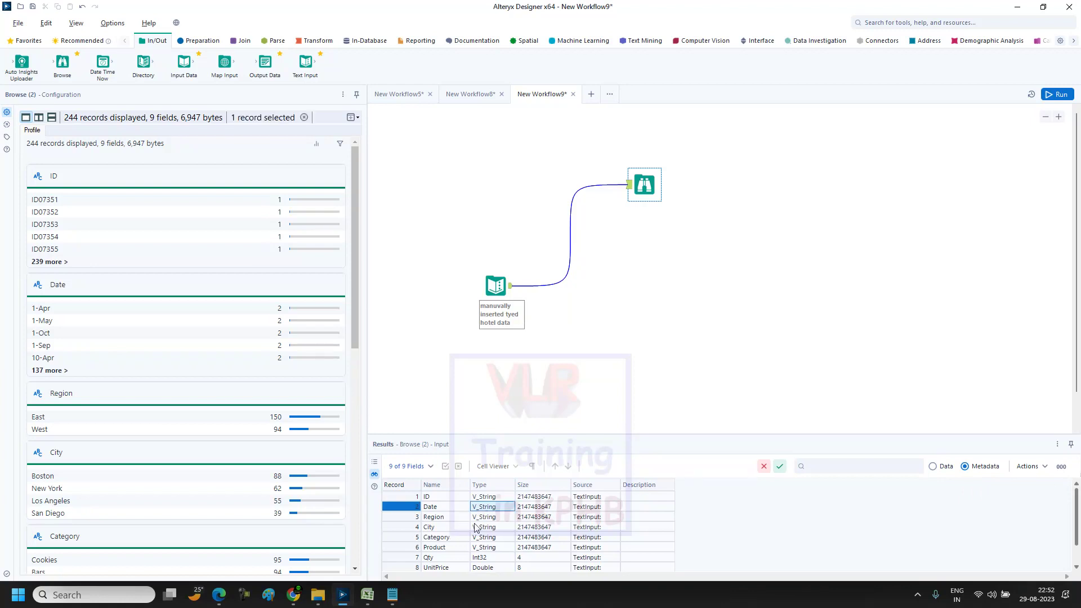
pyautogui.scroll(-1, 498, 531)
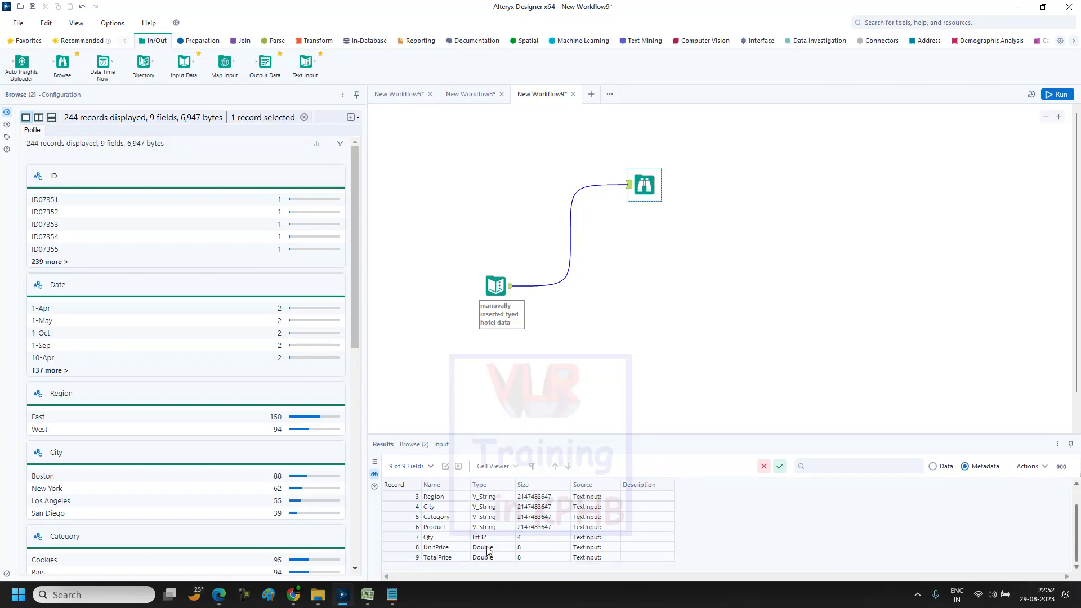
pyautogui.click(483, 548)
pyautogui.click(510, 559)
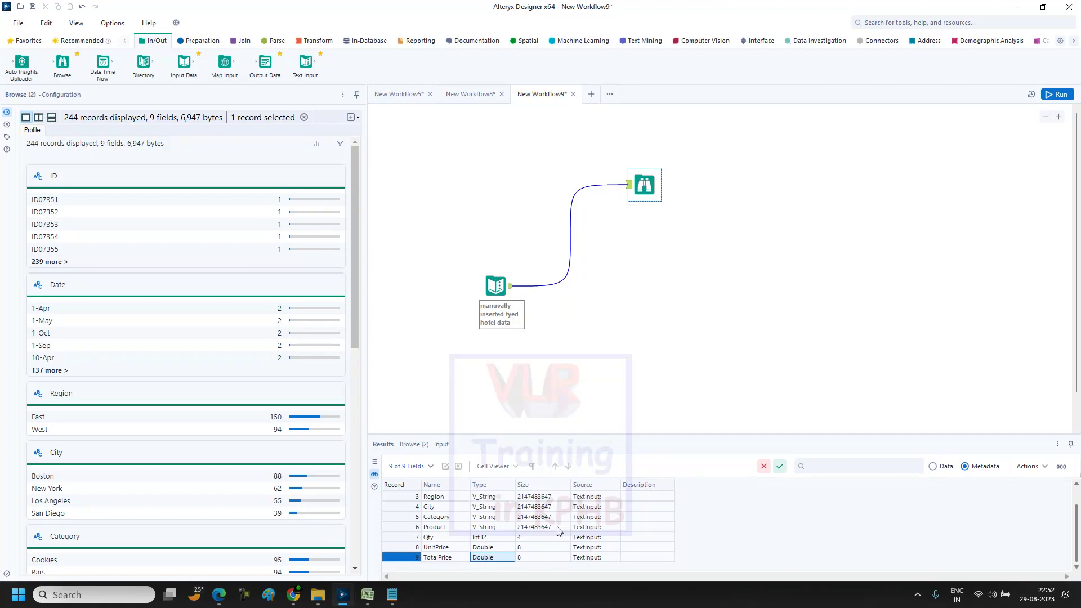
pyautogui.scroll(1, 563, 518)
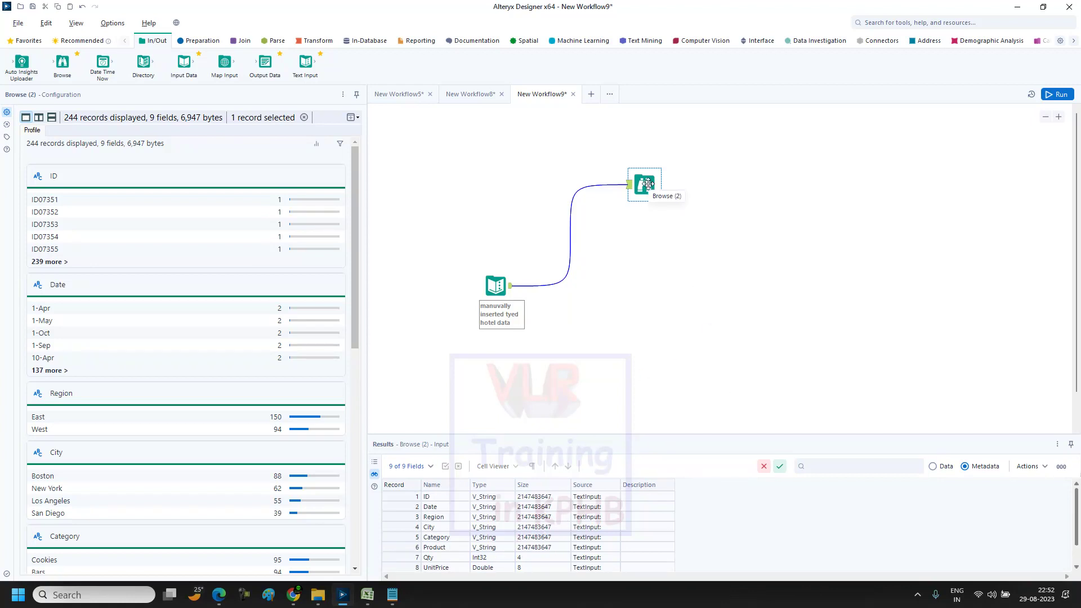
# Open the TotalPrice field's detailed profile, review its summary and value statistics, and return to the all-fields profile.
pyautogui.scroll(-10, 138, 225)
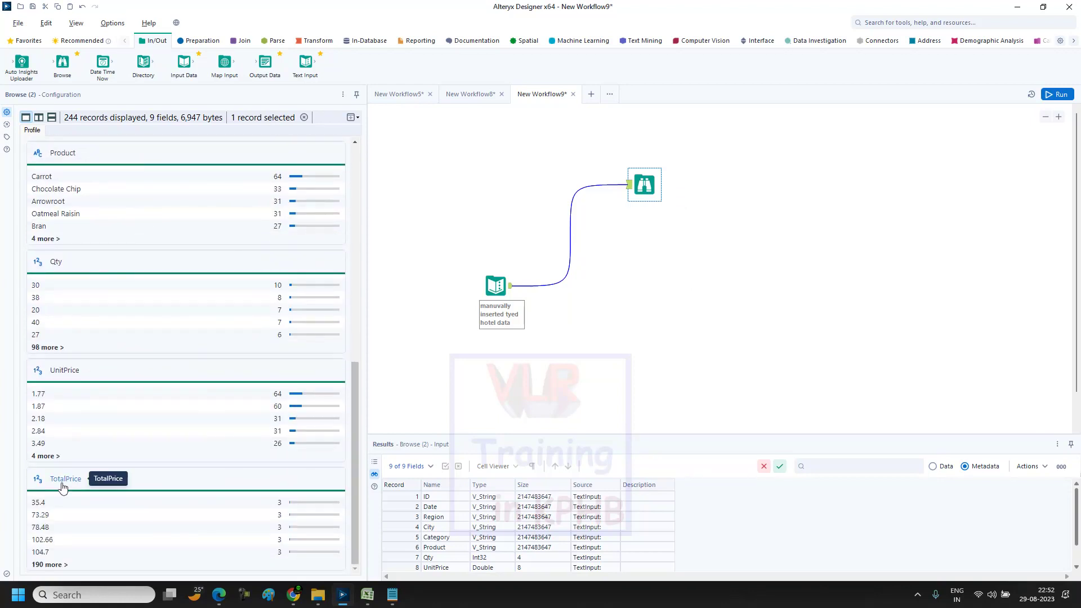
pyautogui.click(63, 483)
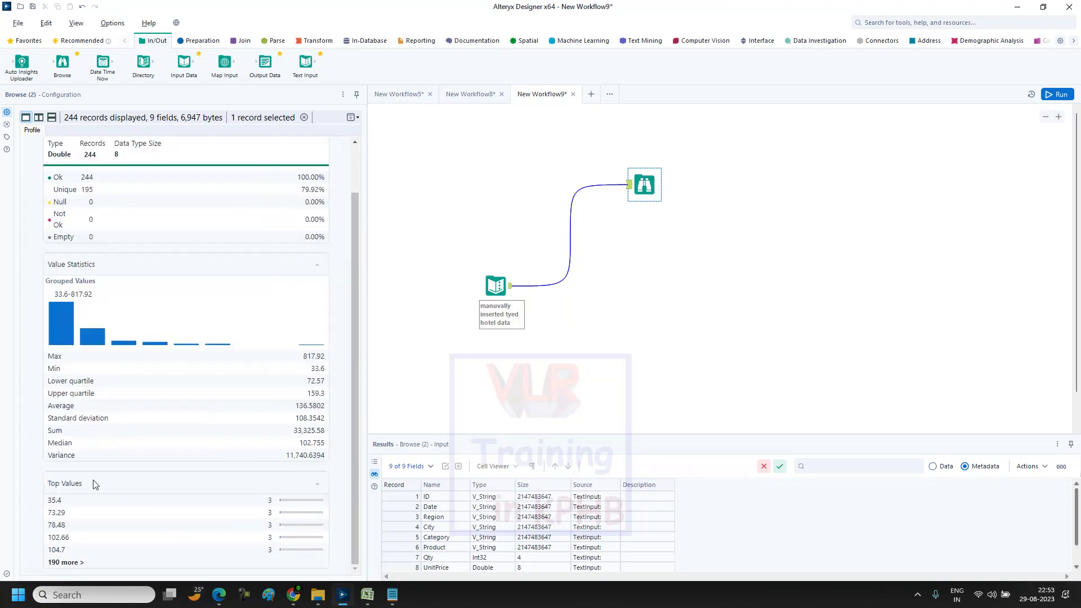
pyautogui.scroll(2, 134, 278)
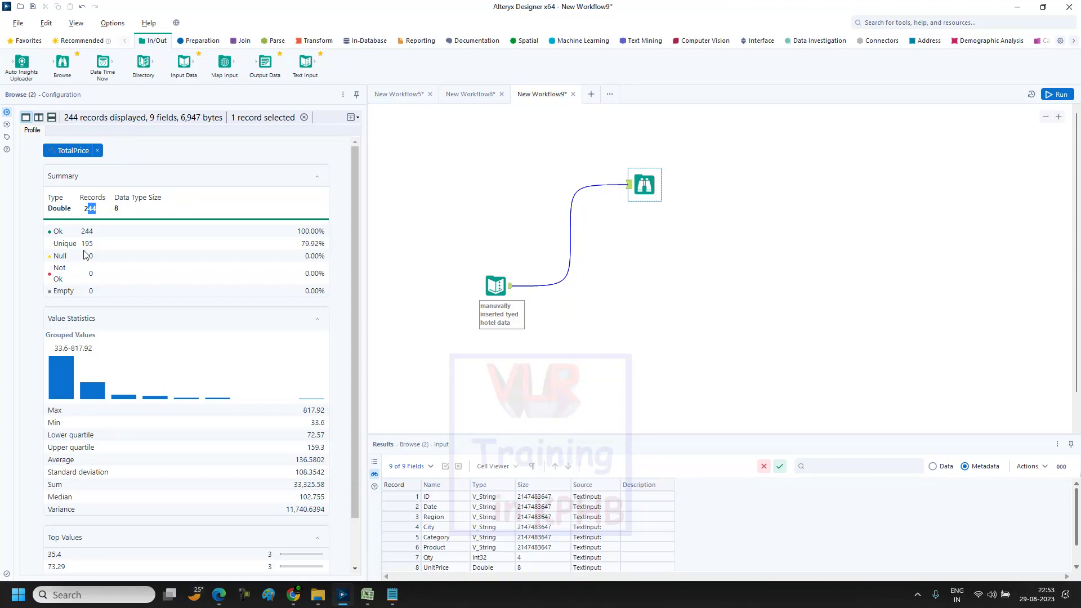
pyautogui.moveTo(81, 244); pyautogui.dragTo(96, 249)
pyautogui.scroll(-1, 217, 421)
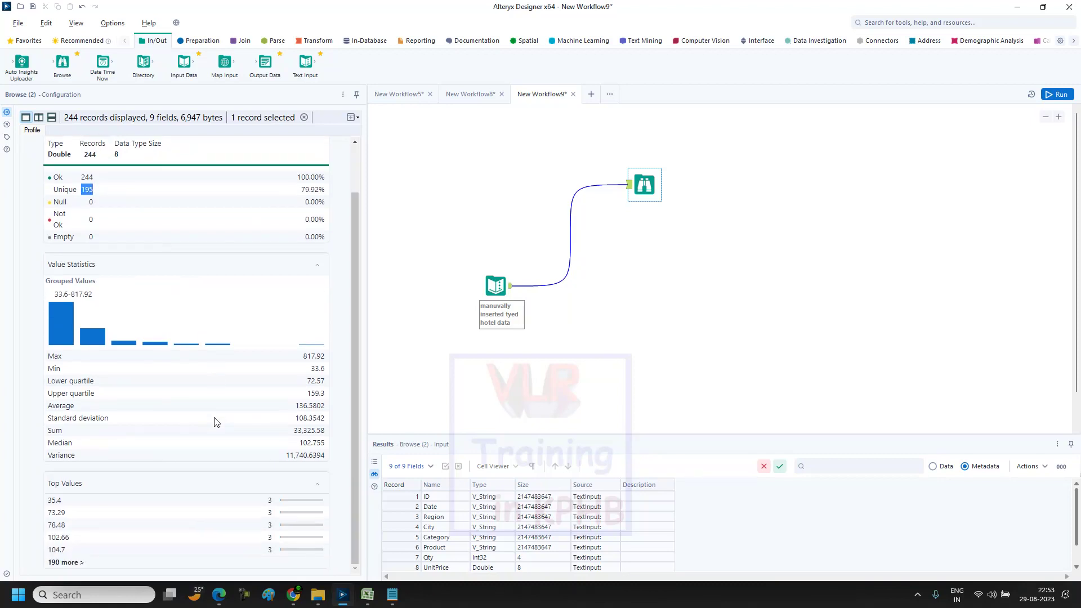
pyautogui.scroll(1, 218, 422)
pyautogui.scroll(-1, 164, 422)
pyautogui.moveTo(293, 431); pyautogui.dragTo(174, 277)
pyautogui.scroll(1, 175, 277)
pyautogui.click(97, 151)
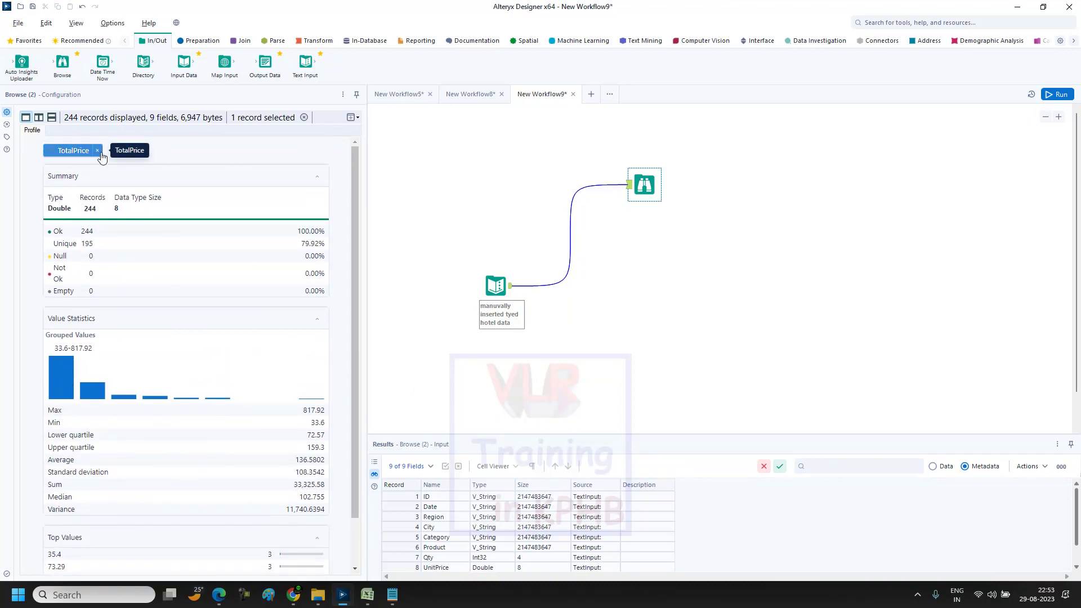
# Open the Region field's detailed profile, review its length statistics and frequent values, and close it.
pyautogui.scroll(-1, 127, 341)
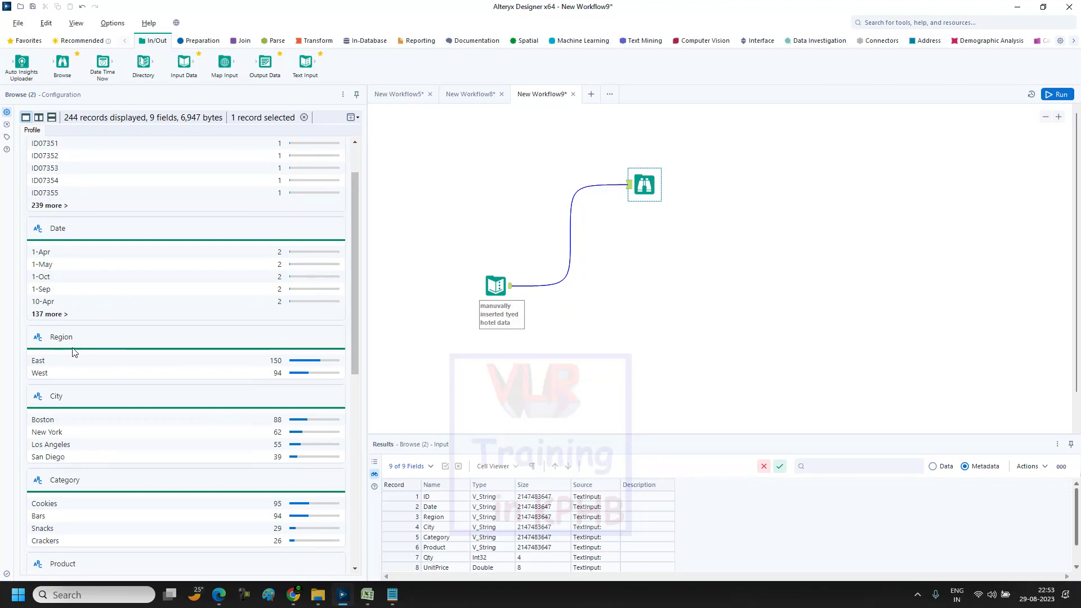
pyautogui.click(59, 338)
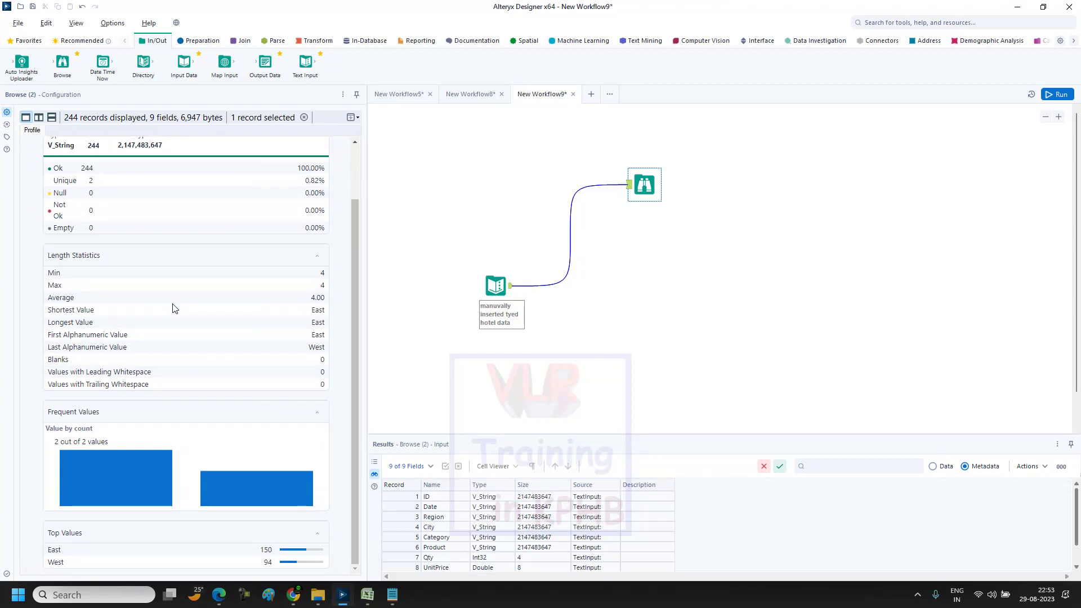
pyautogui.scroll(2, 174, 308)
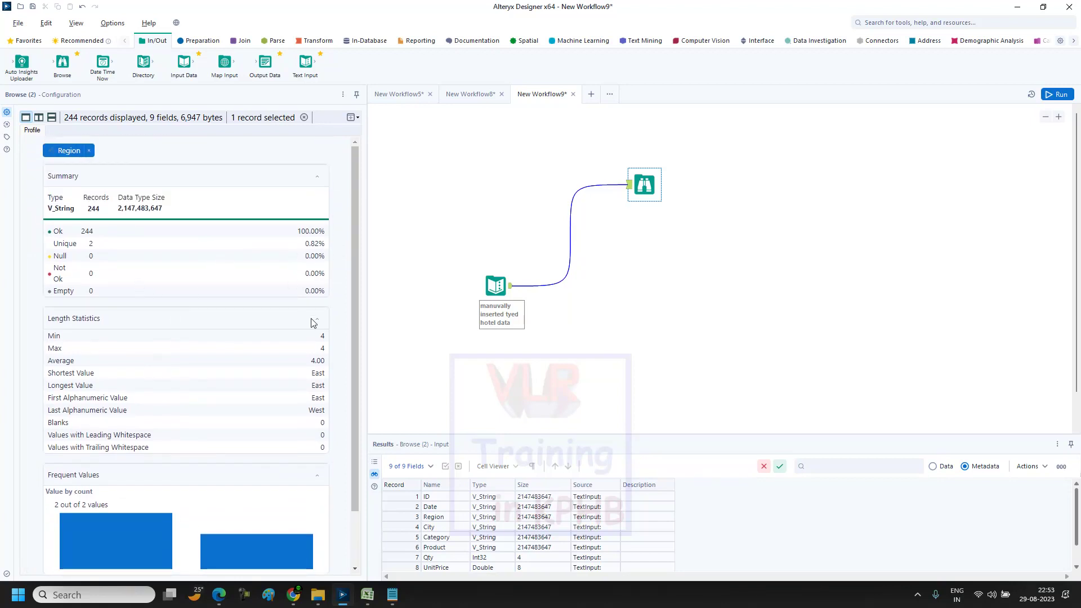
pyautogui.scroll(-2, 313, 323)
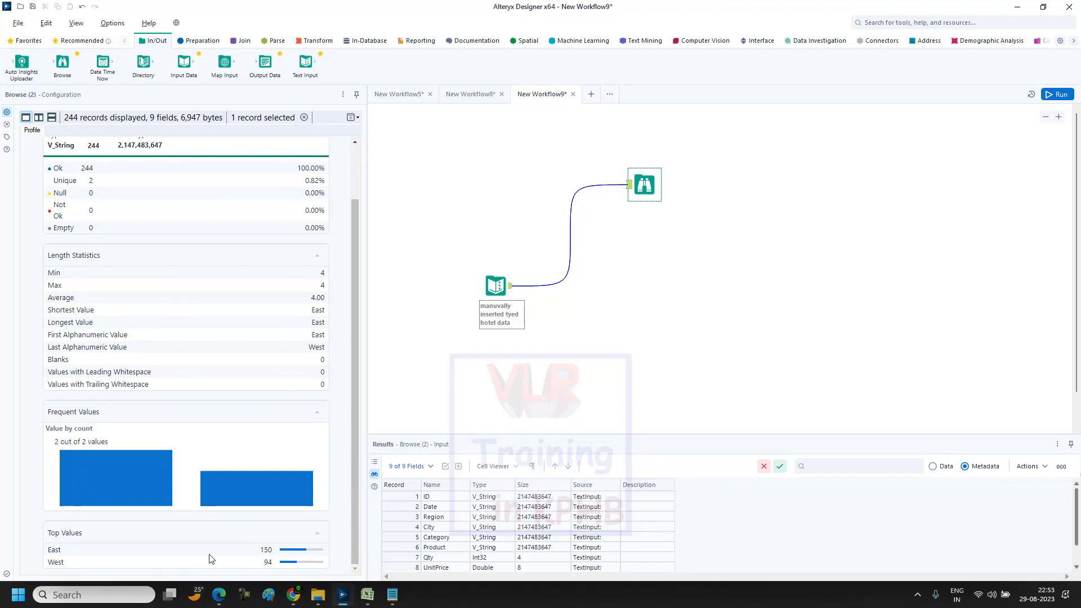
pyautogui.moveTo(103, 472)
pyautogui.moveTo(205, 485)
pyautogui.scroll(2, 218, 352)
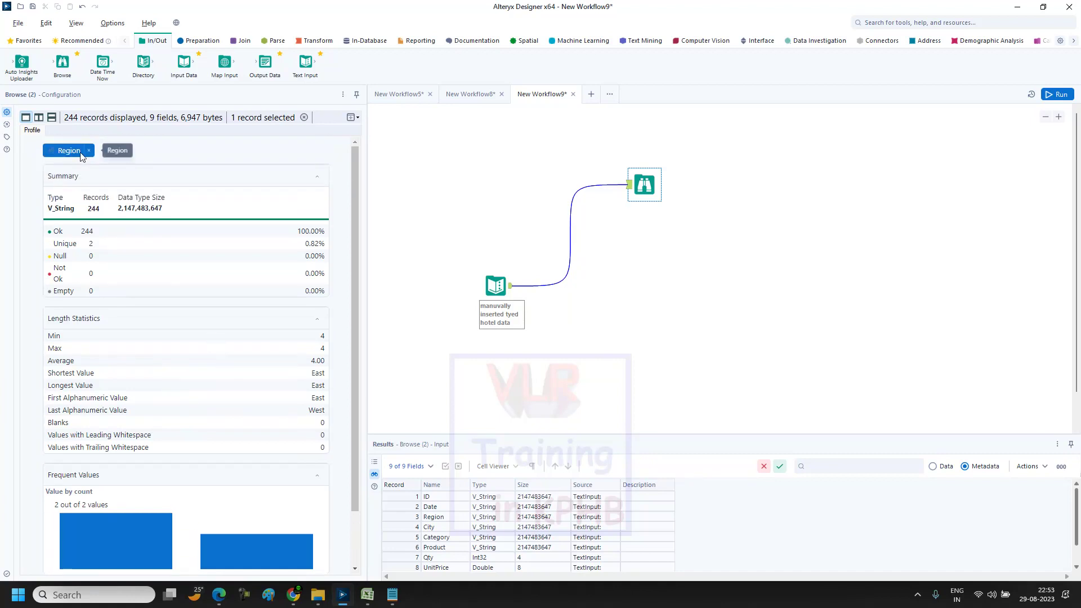
pyautogui.click(89, 151)
# Open the City field's detailed profile, review its summary, length statistics and top values, and close it.
pyautogui.scroll(-5, 147, 335)
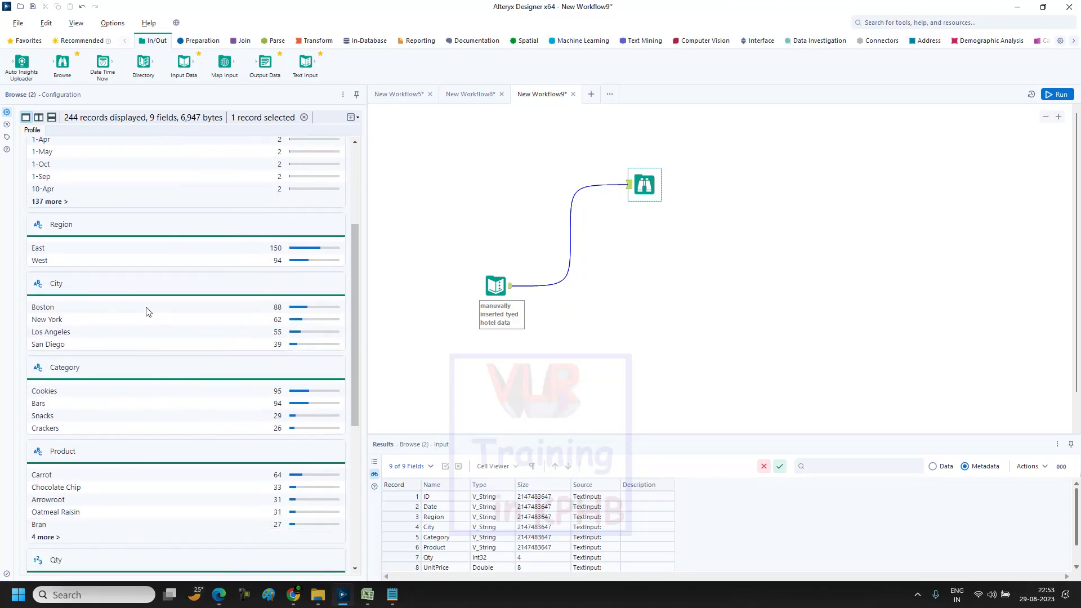
pyautogui.click(56, 284)
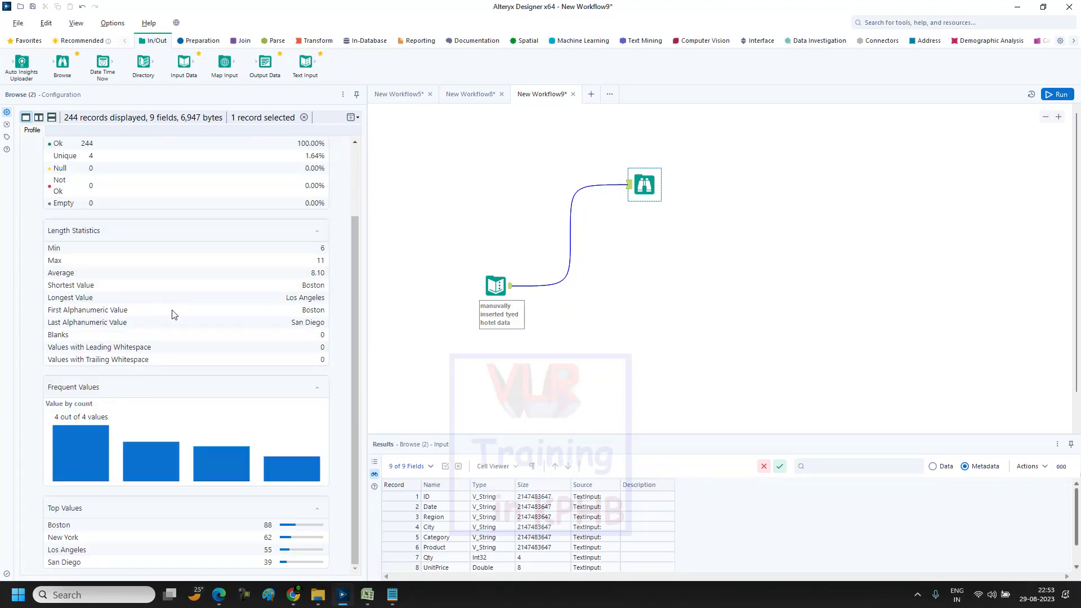
pyautogui.scroll(3, 163, 306)
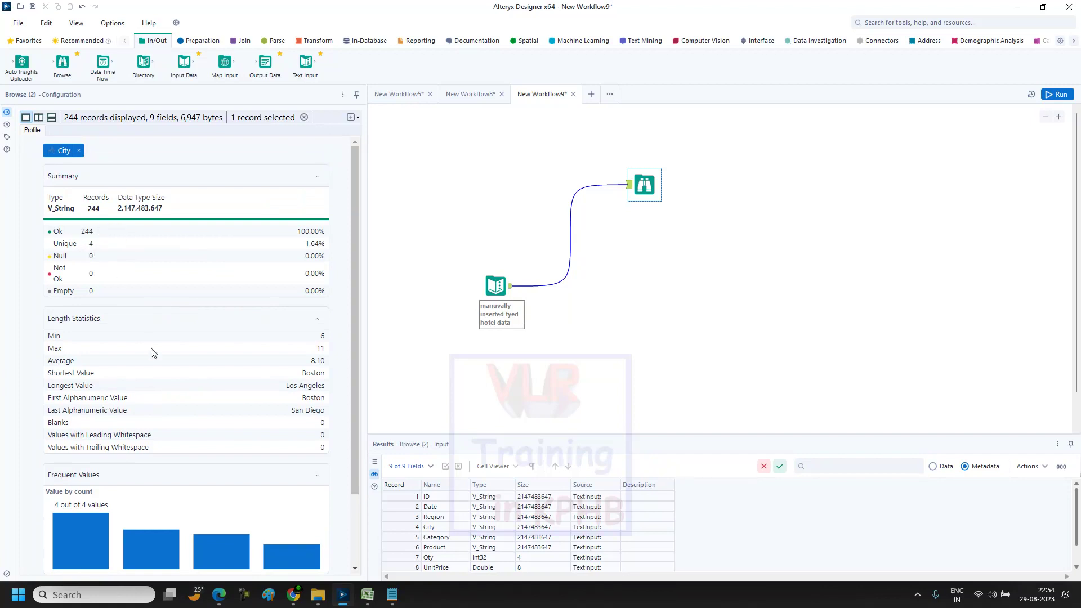
pyautogui.scroll(-3, 152, 354)
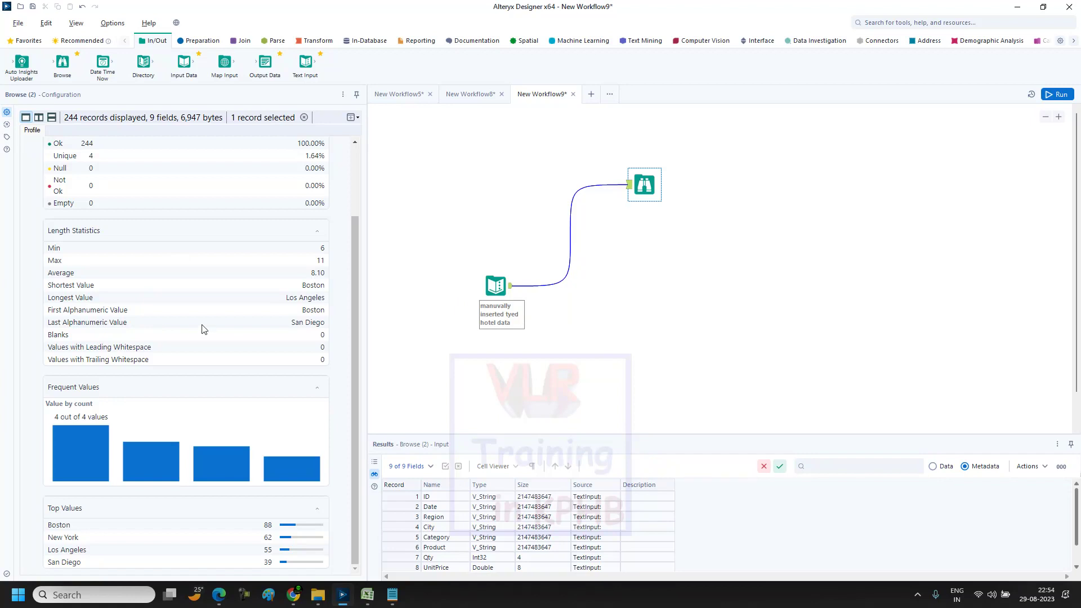
pyautogui.scroll(3, 256, 359)
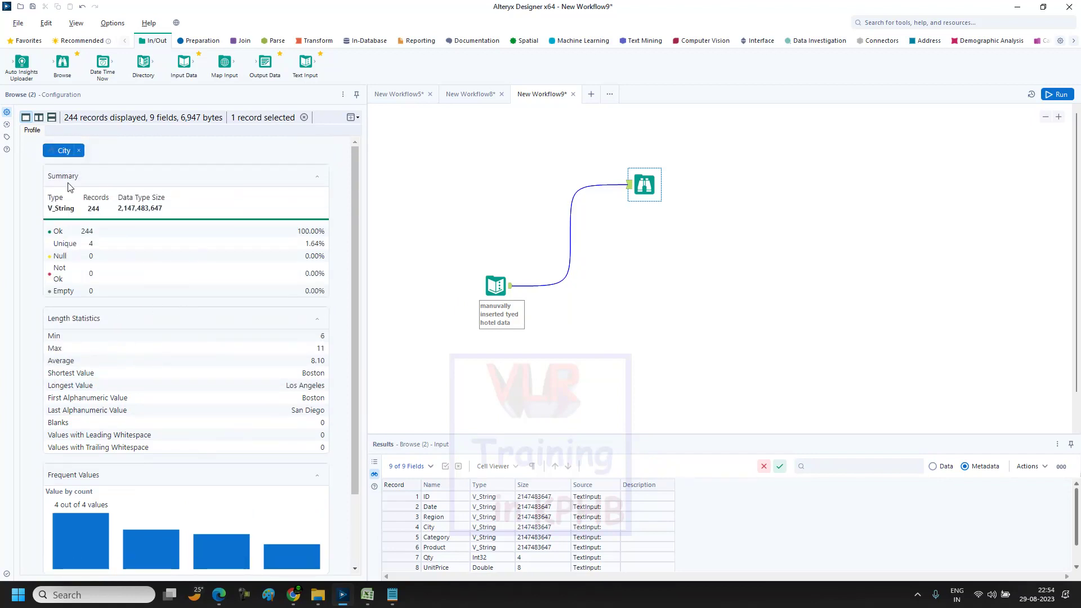
pyautogui.click(78, 150)
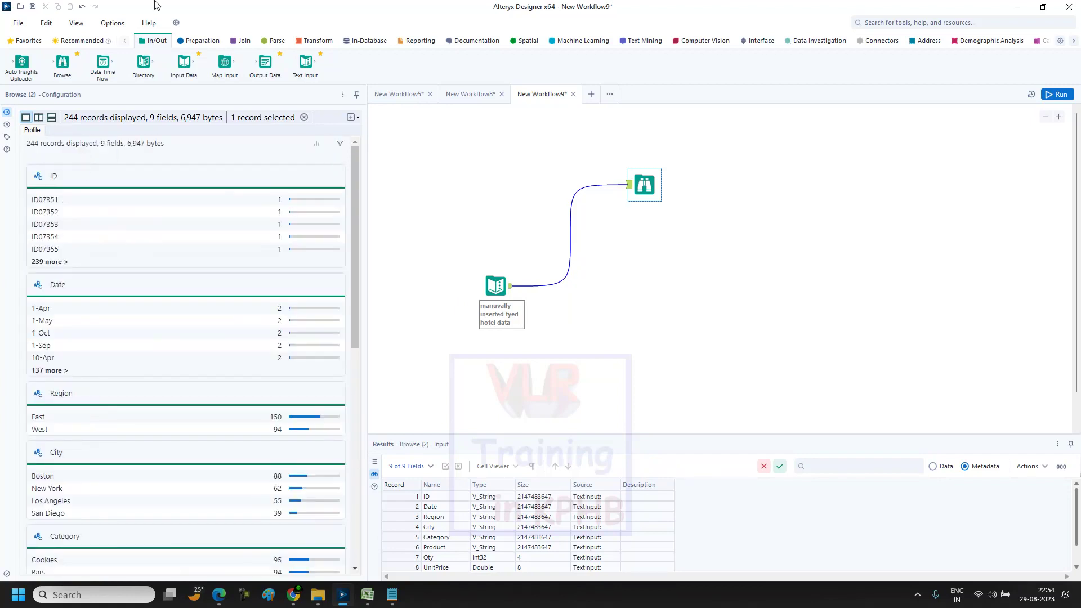
# Look over the field profiles and metadata once more and switch the Browse results to show the data records.
pyautogui.scroll(-2, 211, 349)
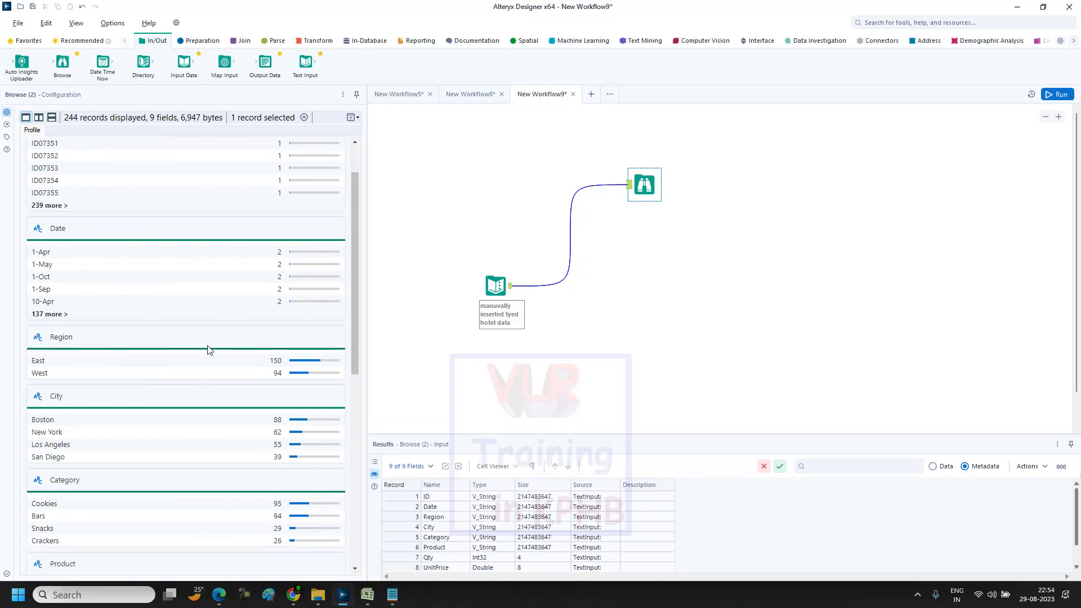
pyautogui.scroll(-1, 654, 553)
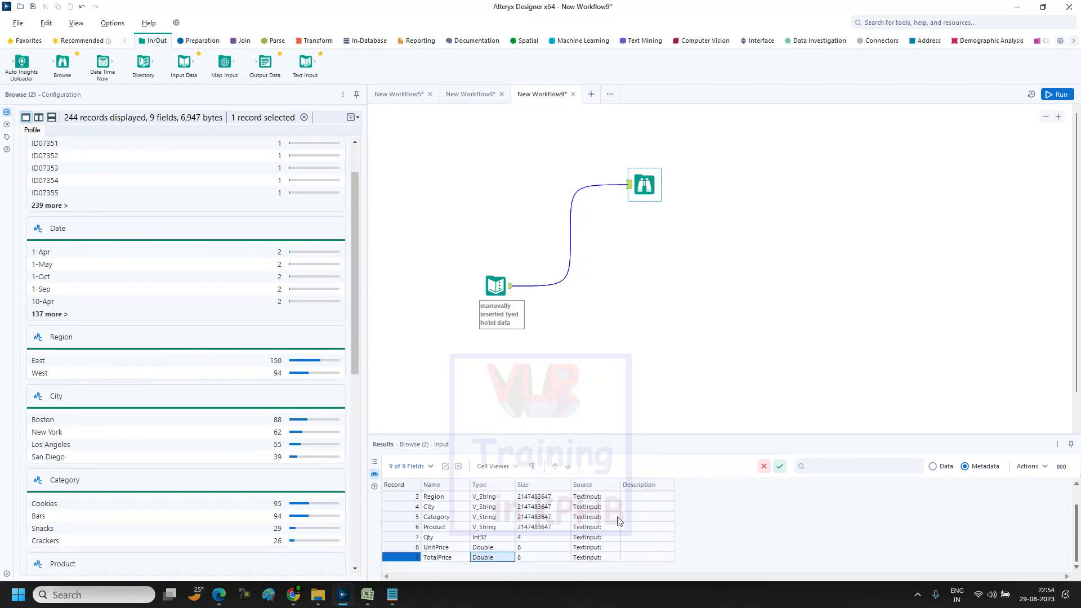
pyautogui.scroll(1, 619, 519)
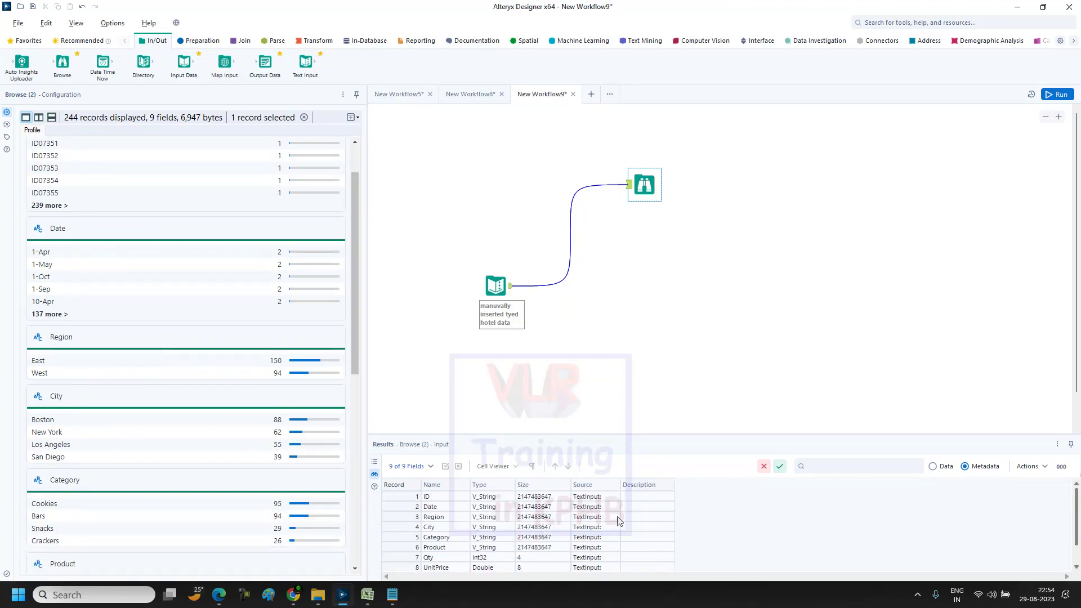
pyautogui.scroll(-1, 620, 519)
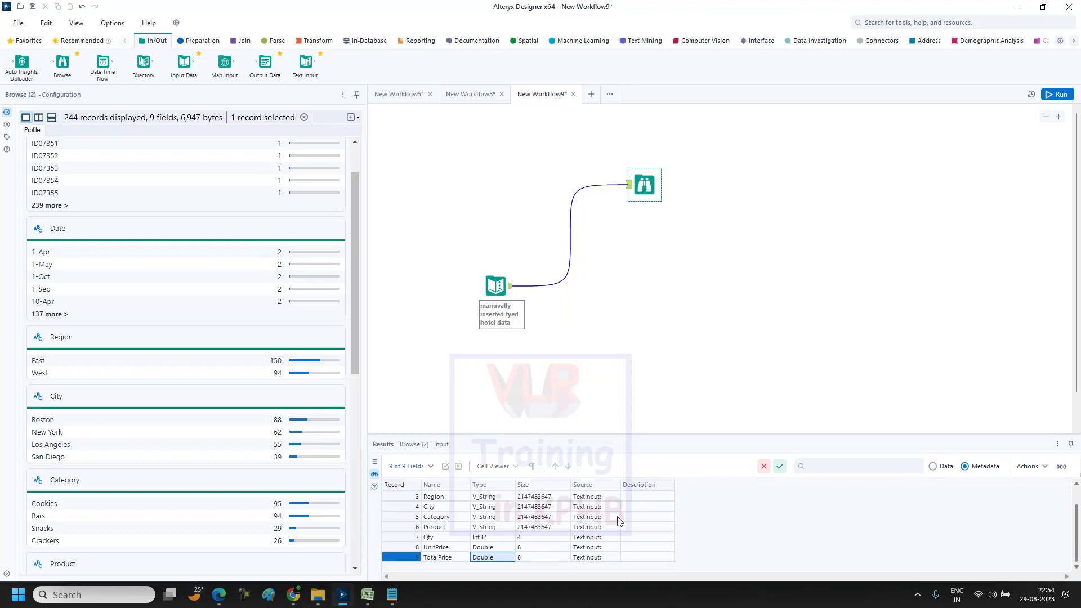
pyautogui.click(933, 466)
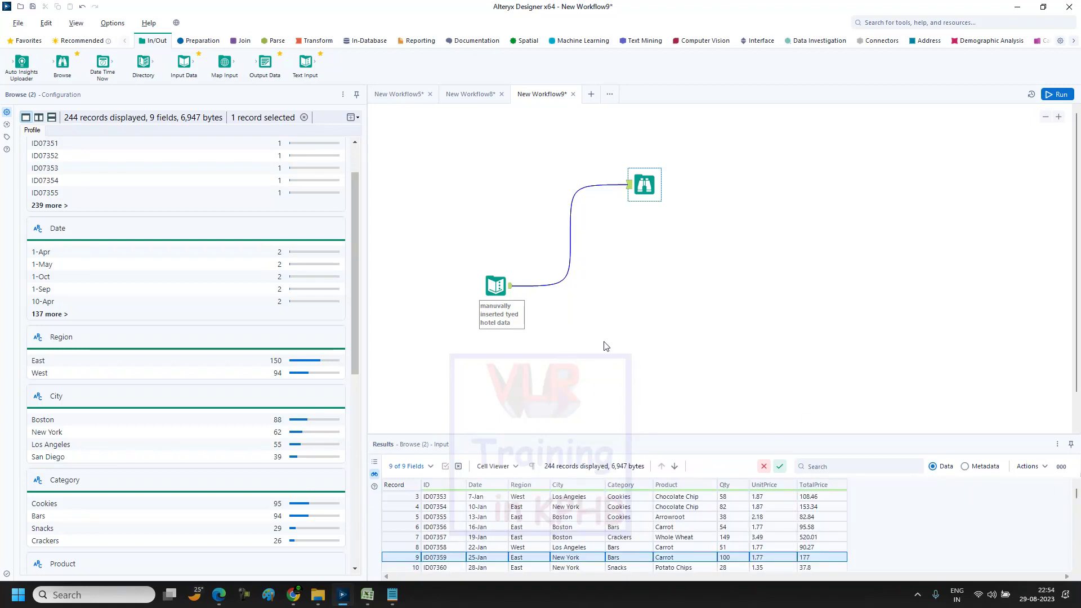